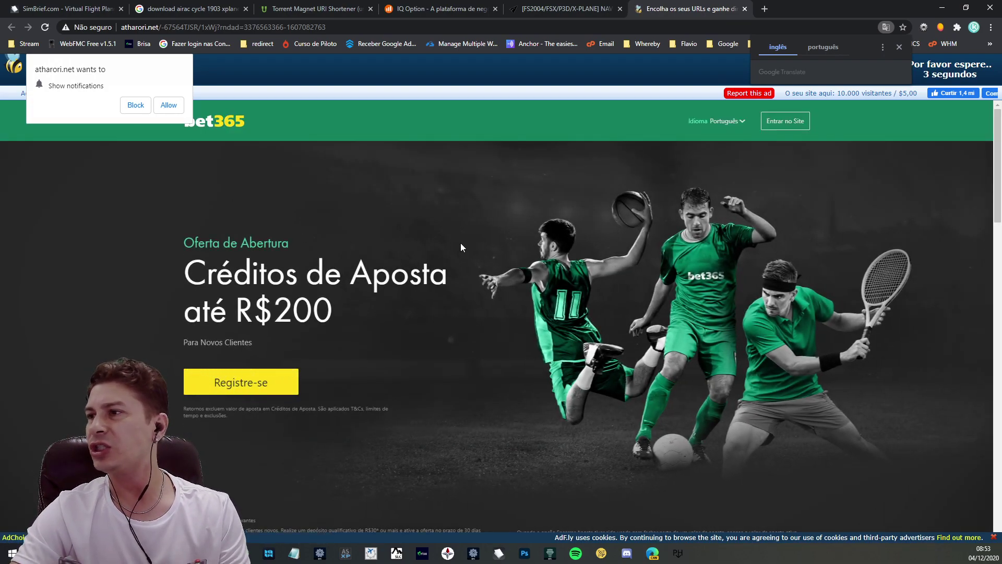
Close the bet365 ad, FXT AIRAC blog, IQ Option and magnet link shortener pages.
click(745, 8)
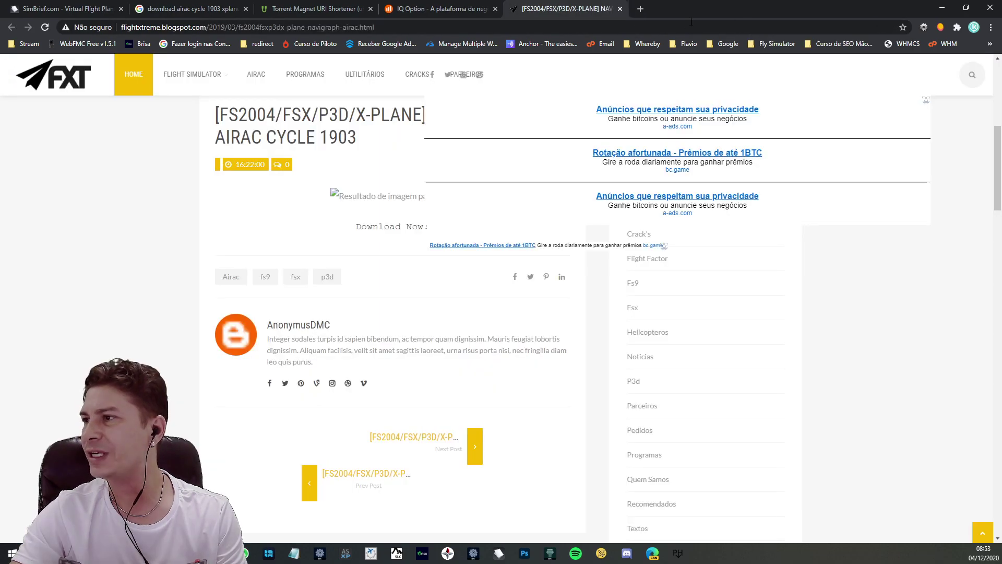
click(620, 8)
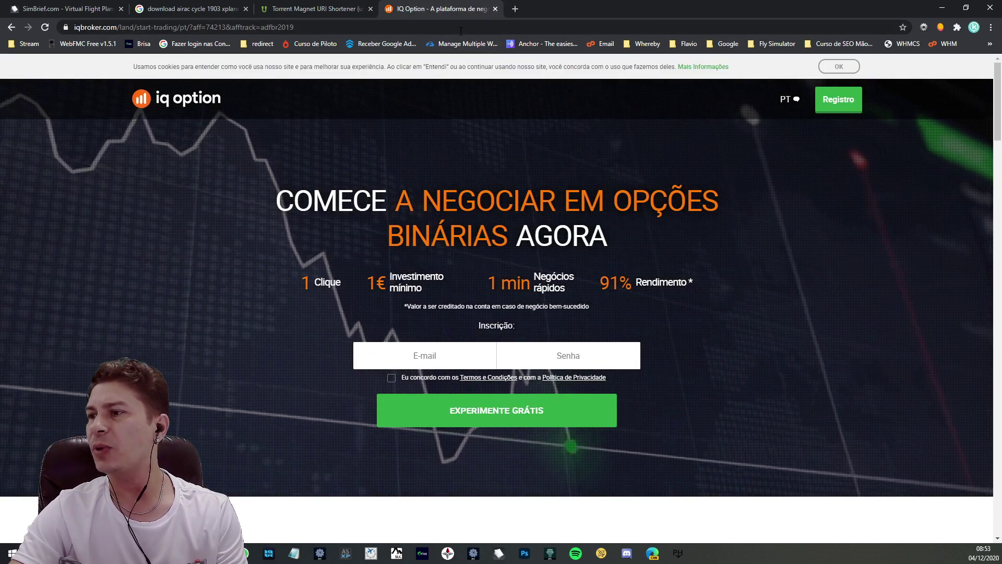
click(495, 8)
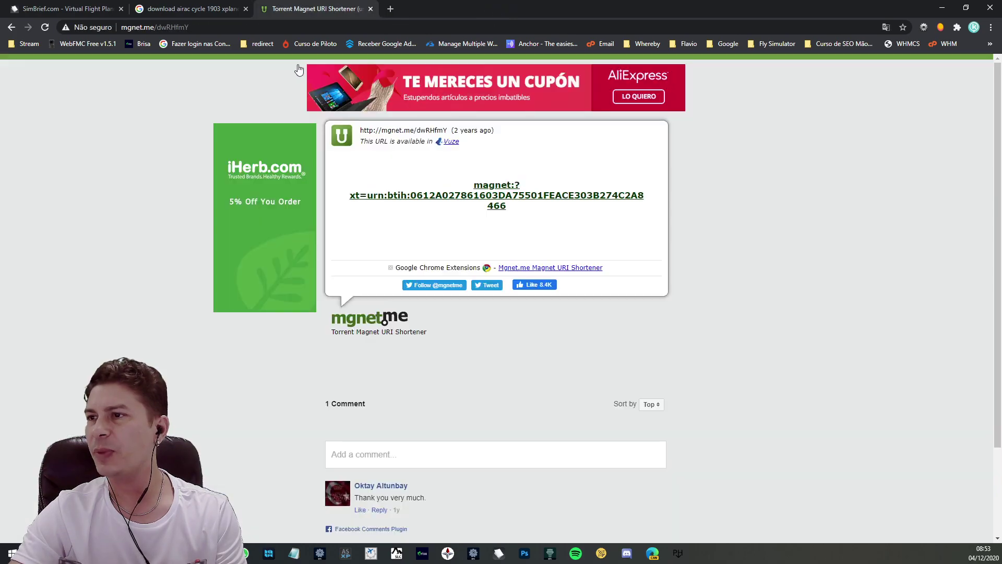
click(370, 9)
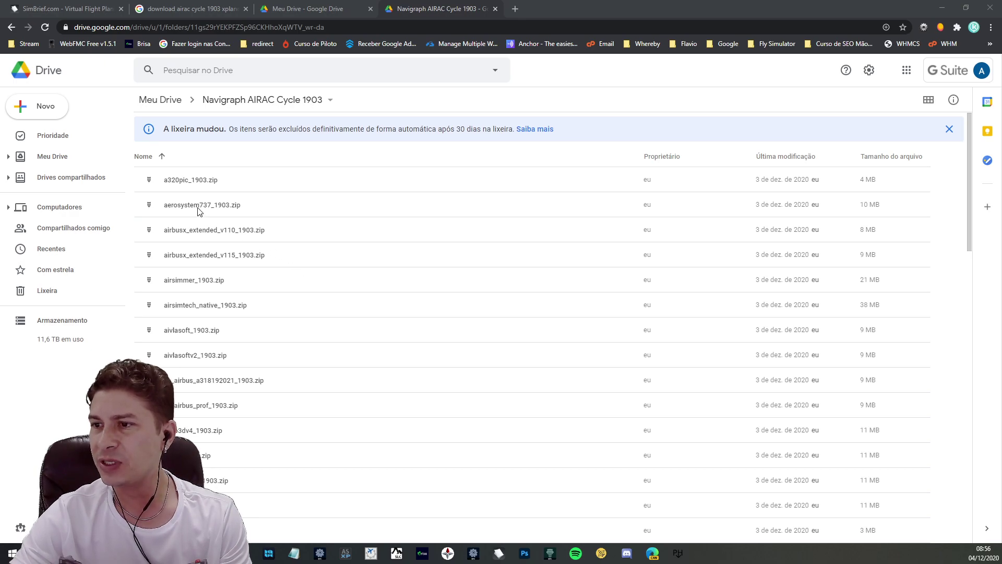
Look through the zip packages in the Navigraph AIRAC Cycle 1903 folder for the supported simulators and add-ons.
scroll(223, 250, down, 3)
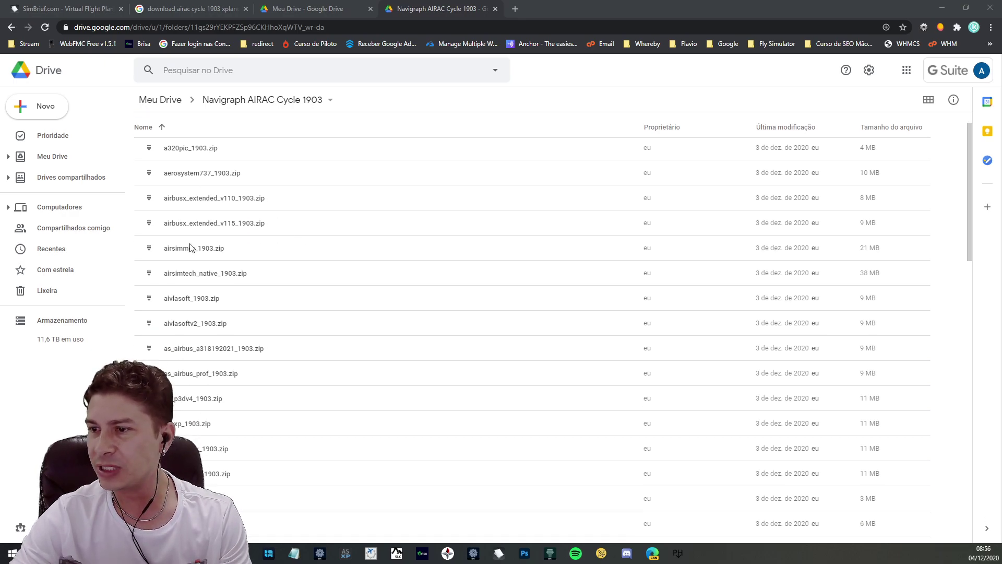
scroll(239, 302, down, 1)
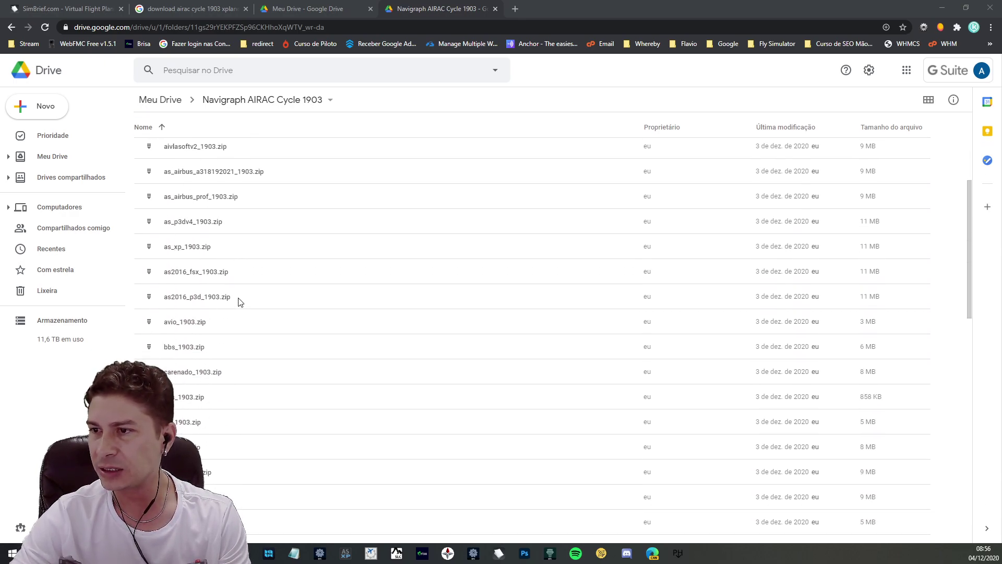
scroll(223, 292, down, 1)
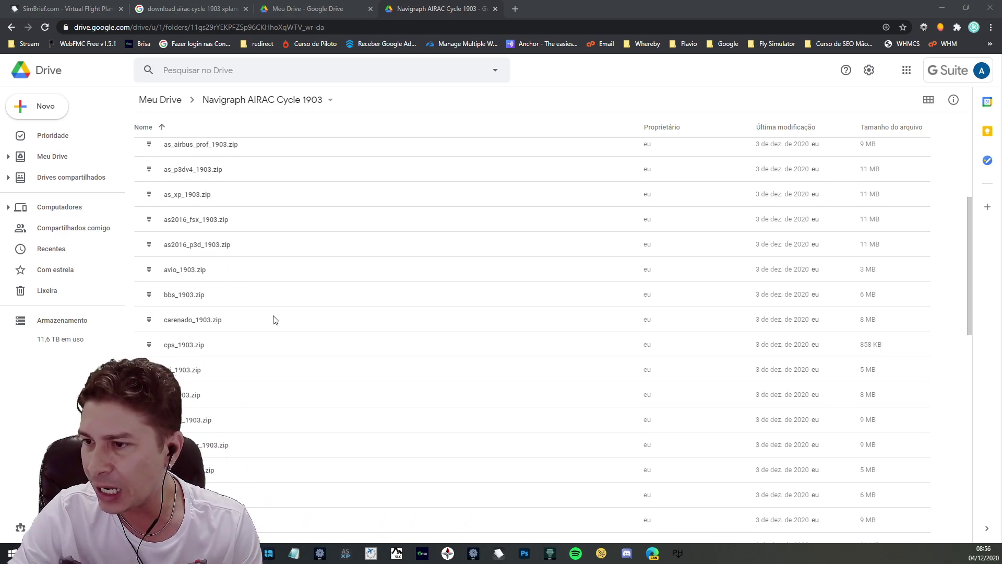
scroll(274, 318, down, 4)
scroll(275, 319, down, 9)
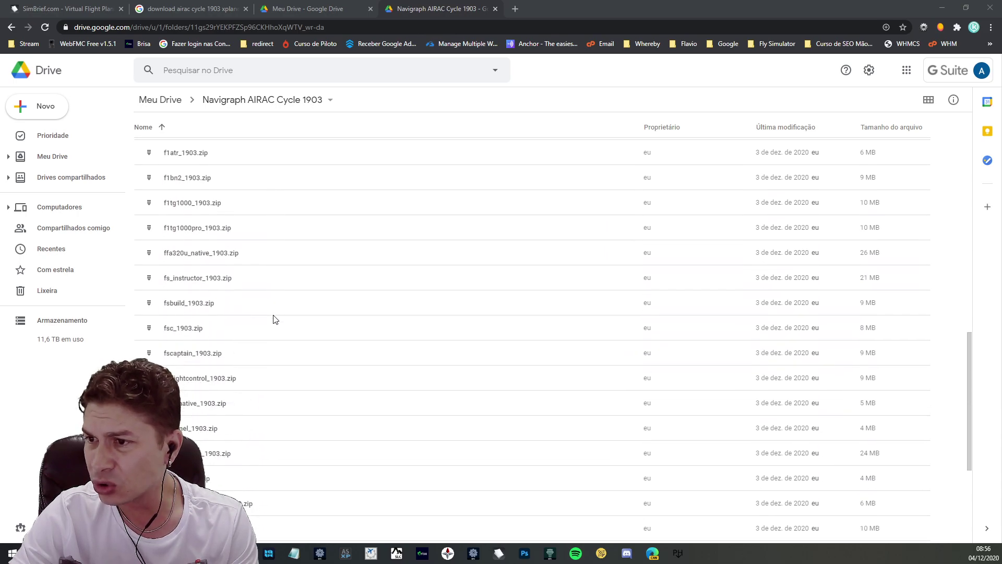
scroll(275, 318, down, 2)
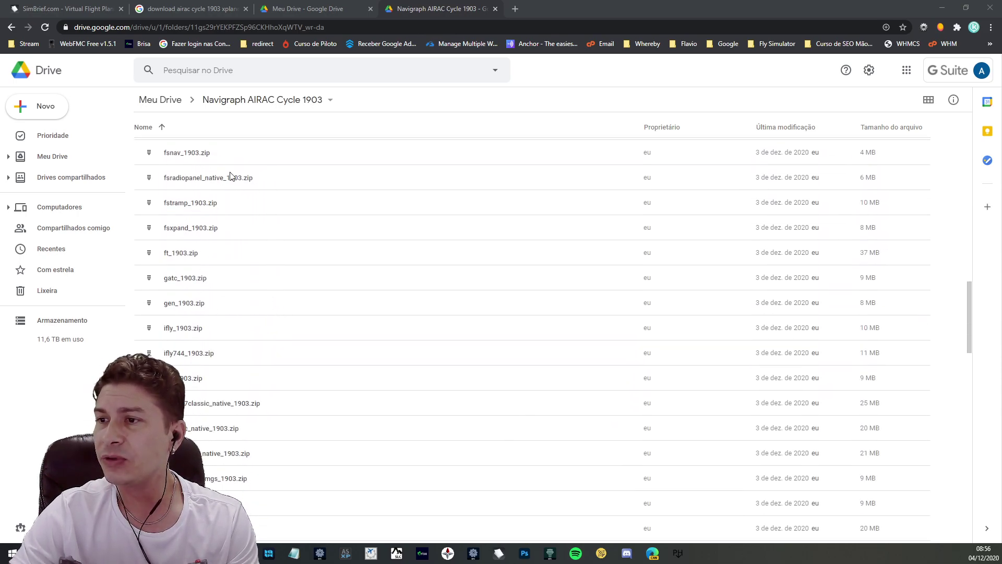
scroll(202, 301, down, 4)
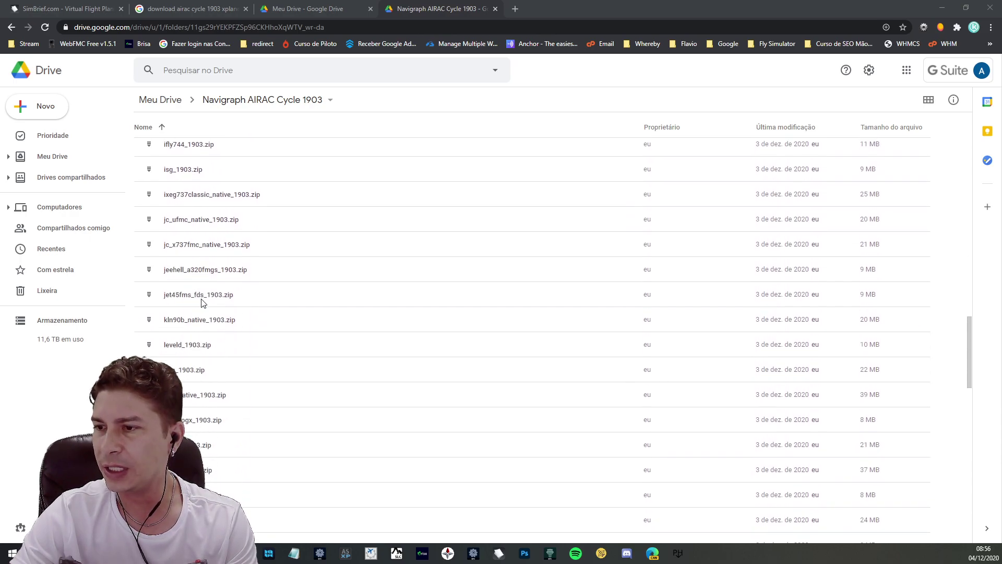
scroll(206, 261, down, 10)
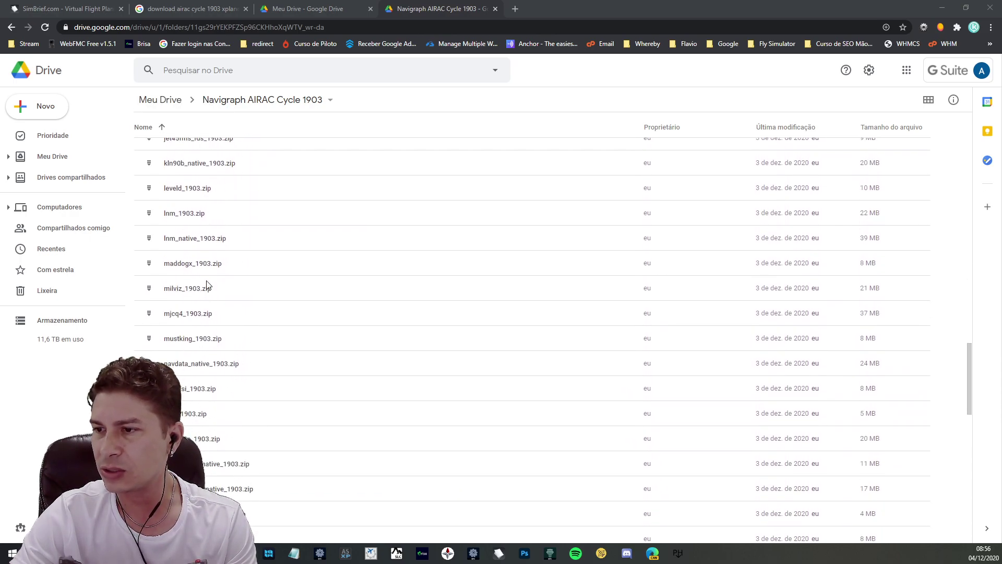
scroll(215, 283, down, 8)
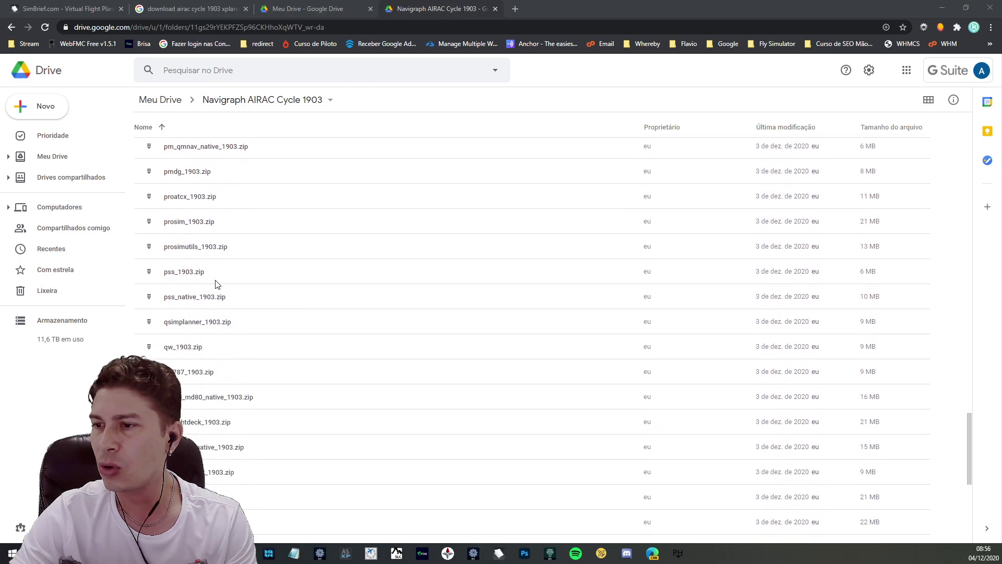
scroll(216, 284, down, 2)
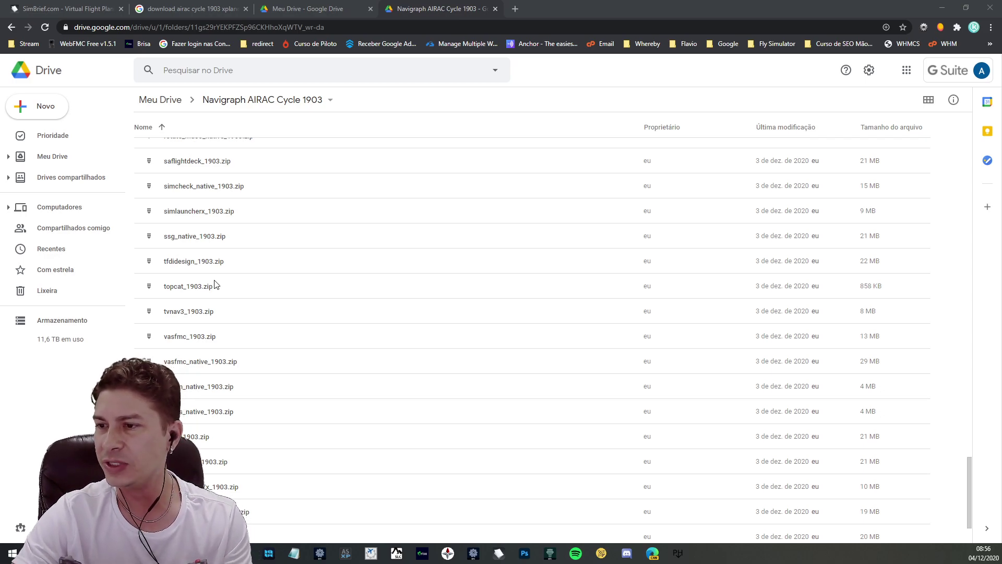
scroll(215, 285, down, 2)
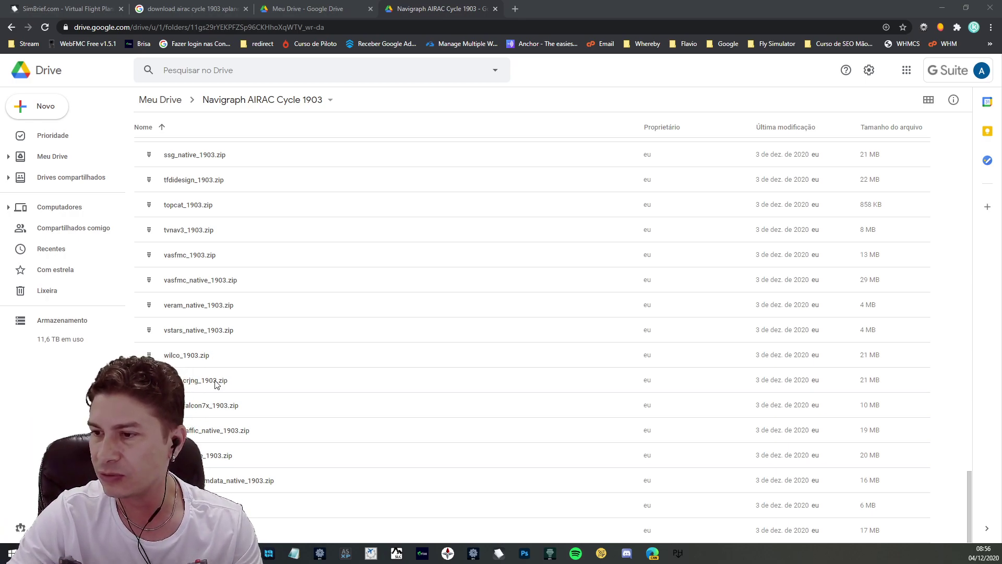
scroll(214, 383, up, 1)
scroll(214, 388, up, 5)
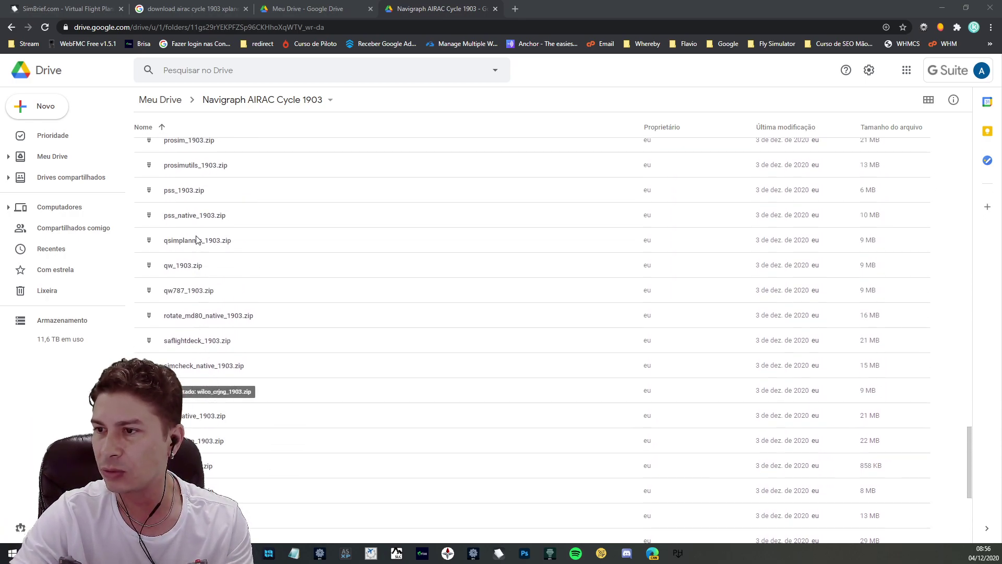
scroll(205, 366, up, 12)
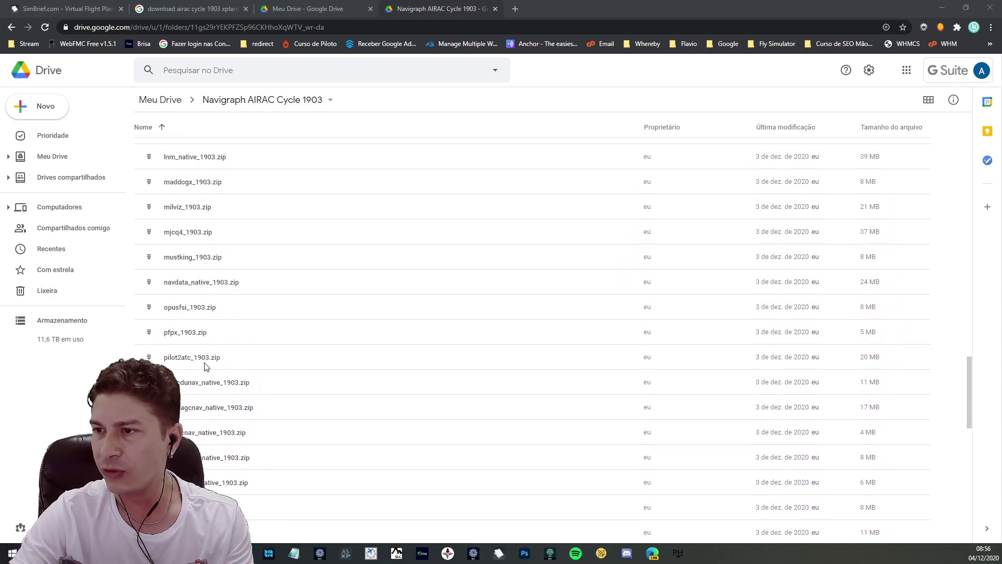
scroll(206, 367, up, 15)
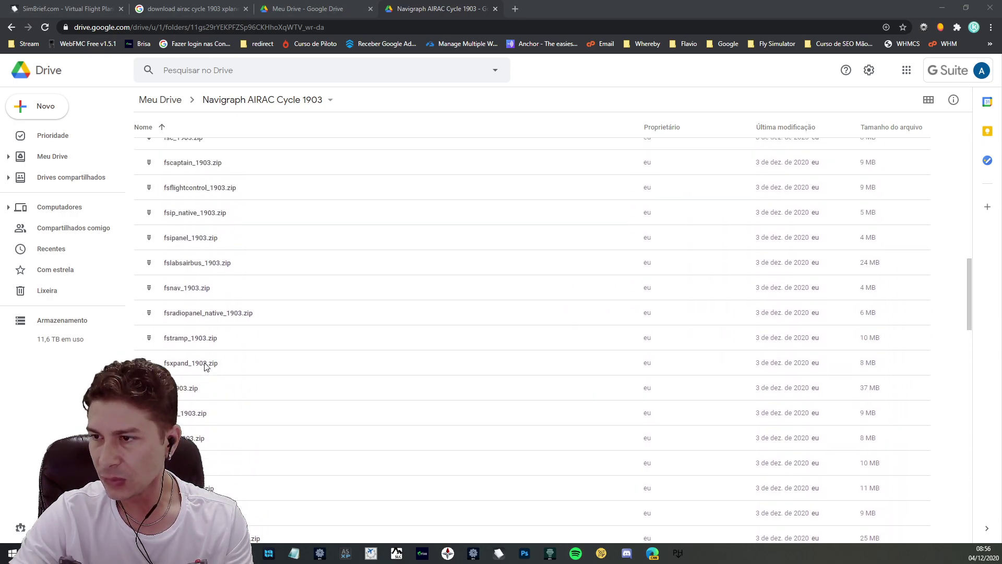
scroll(206, 367, up, 3)
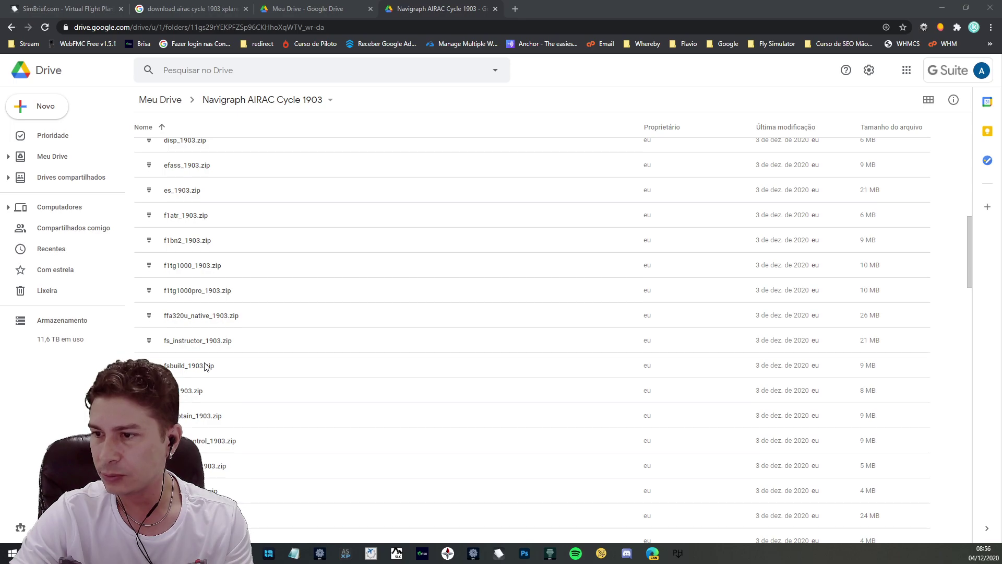
scroll(205, 366, down, 2)
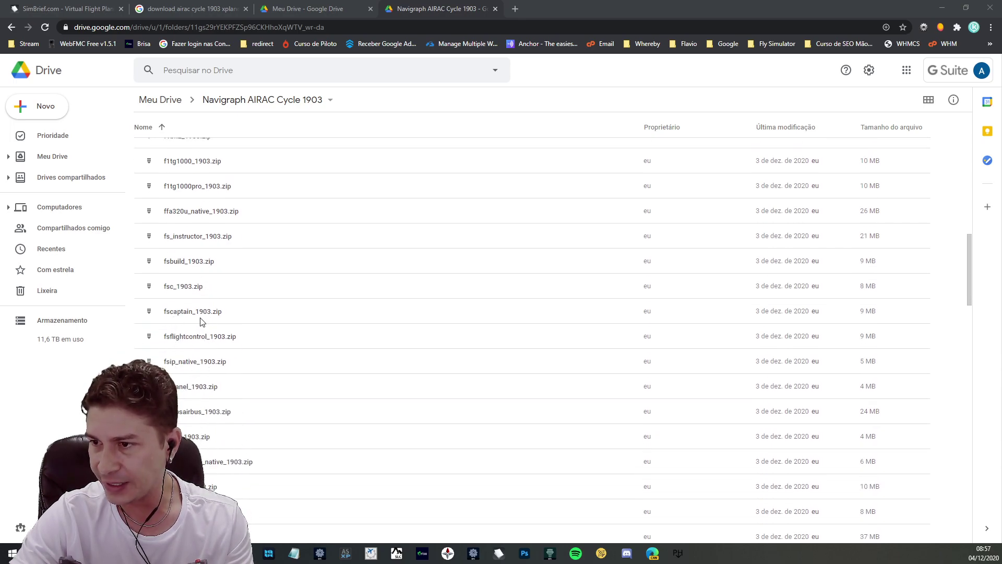
scroll(196, 347, down, 4)
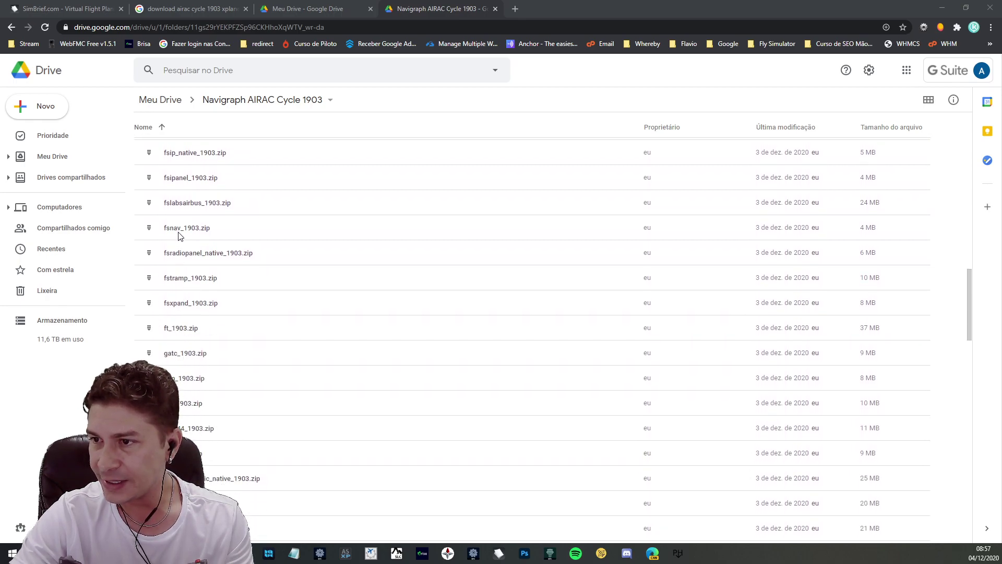
scroll(200, 318, down, 3)
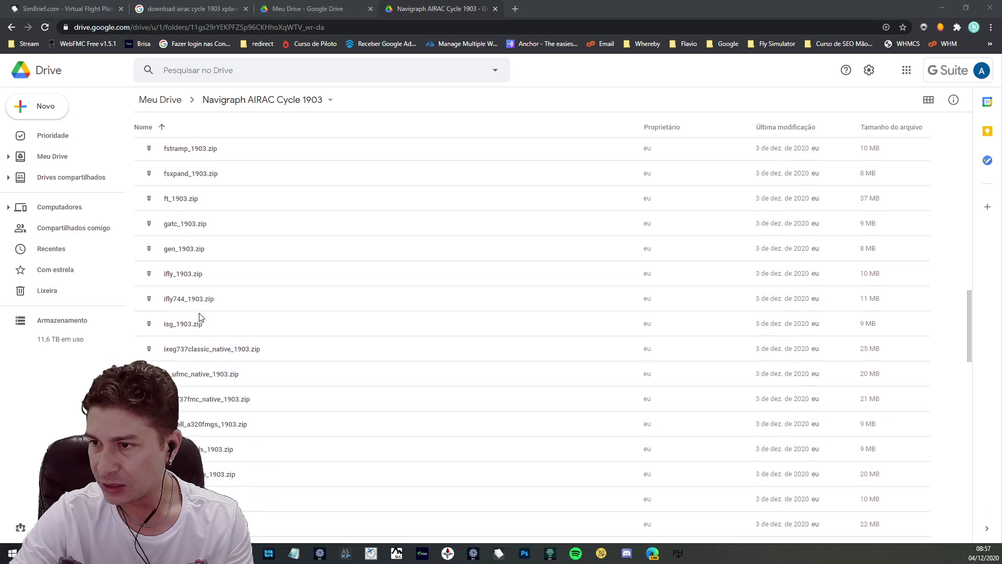
scroll(200, 317, down, 2)
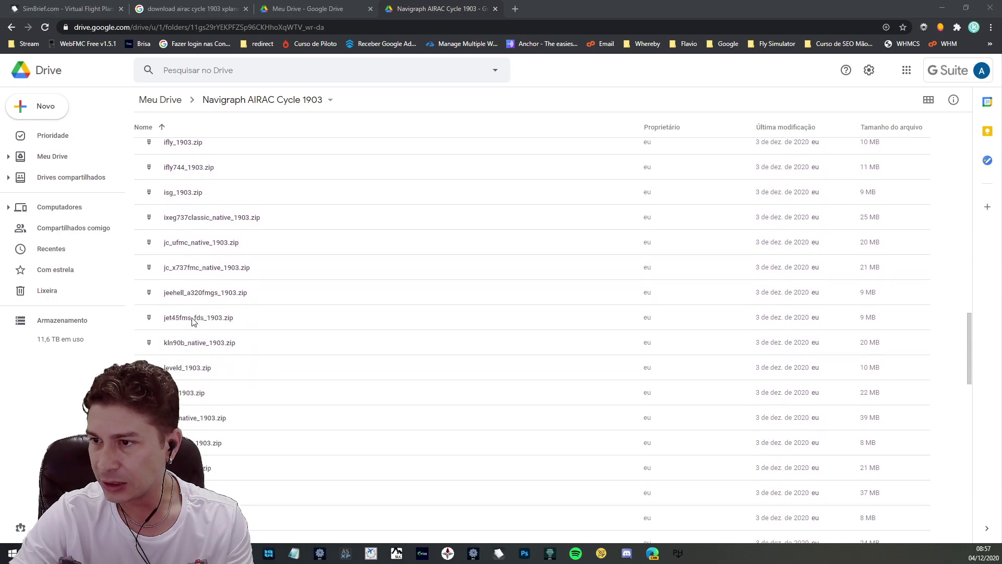
scroll(189, 329, down, 4)
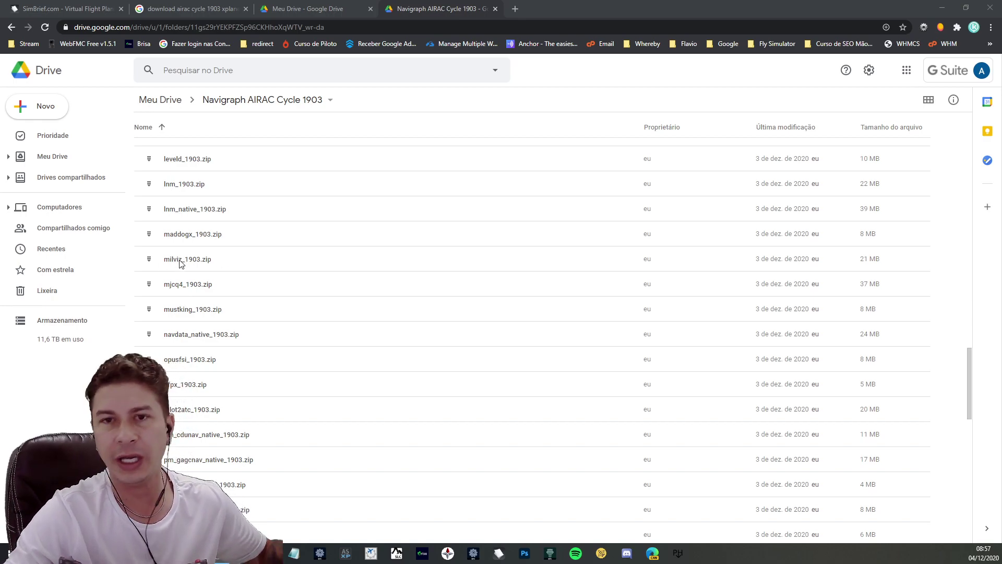
scroll(173, 312, down, 2)
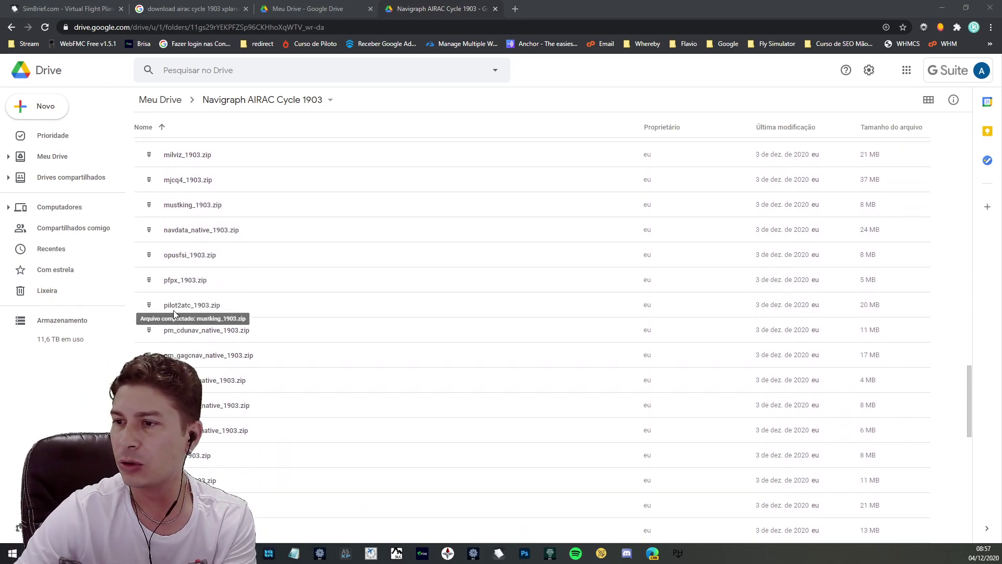
scroll(174, 312, down, 3)
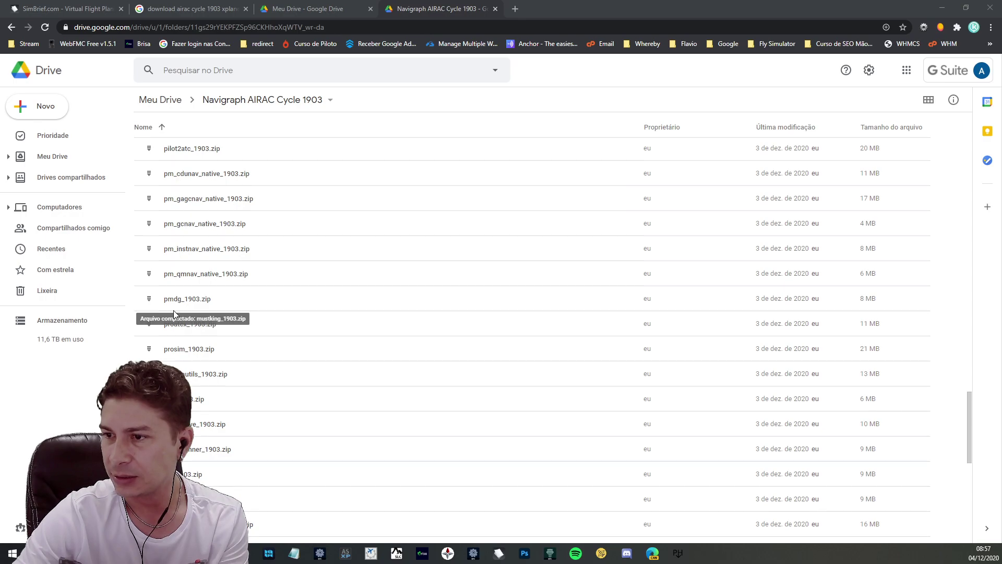
scroll(253, 365, down, 2)
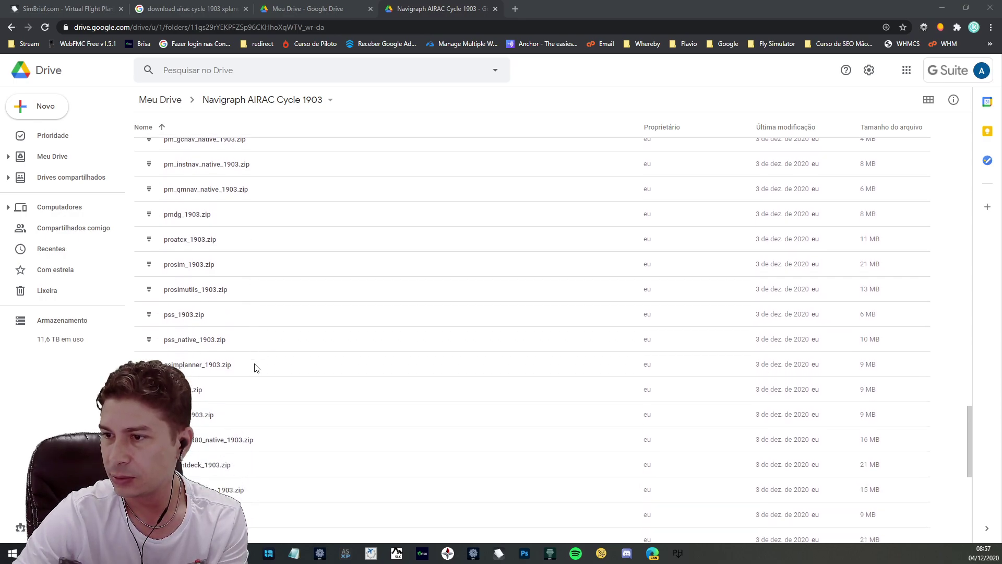
scroll(256, 366, down, 3)
scroll(255, 364, down, 2)
scroll(257, 362, down, 1)
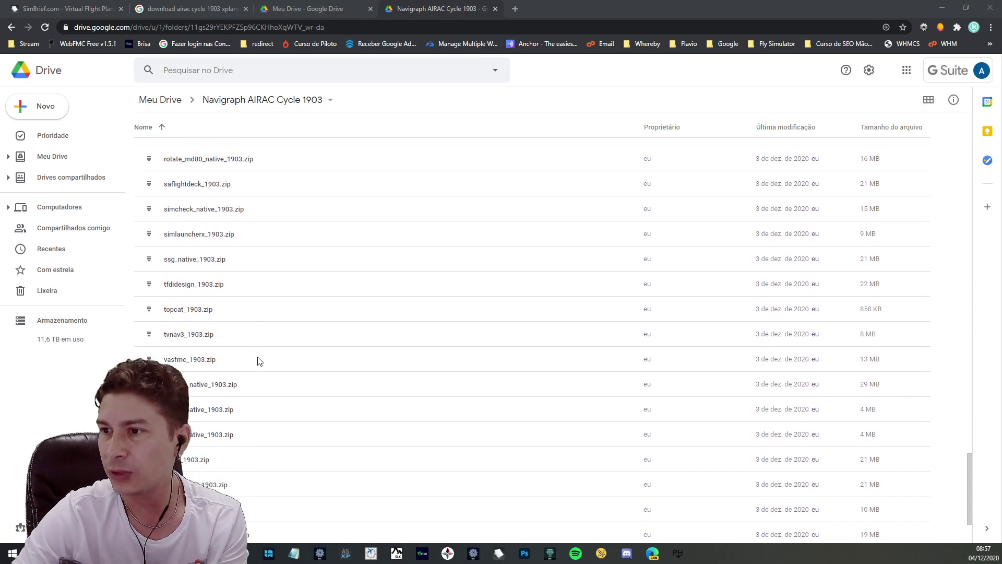
scroll(259, 362, down, 1)
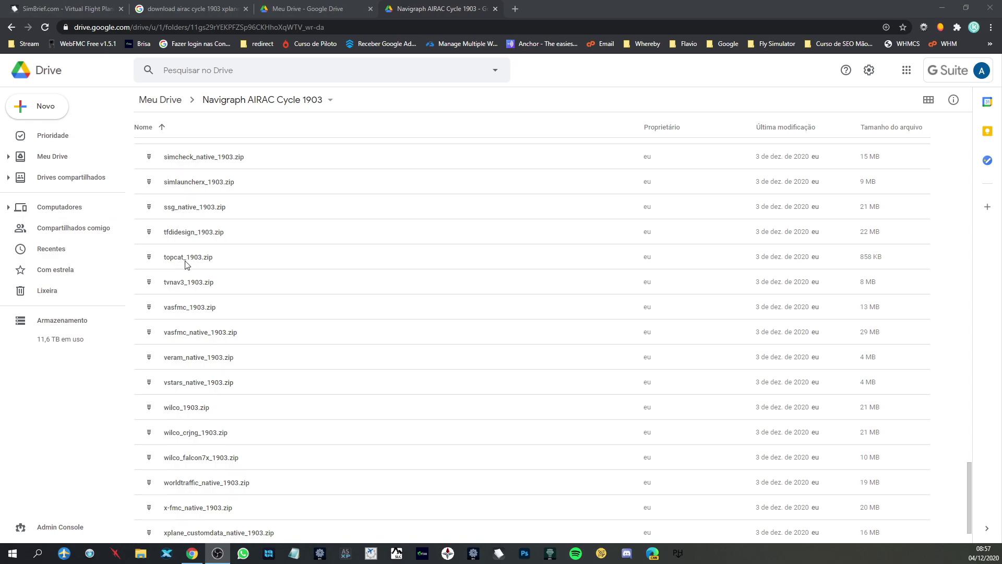
Download xplane11_native_1903.zip from the end of the folder's file list, proceeding without a virus scan.
scroll(210, 313, down, 1)
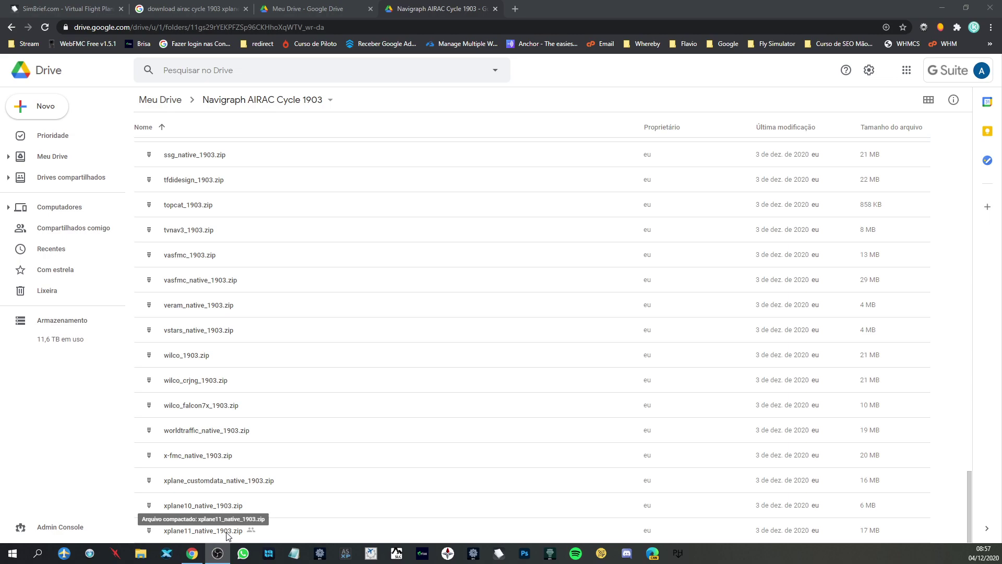
click(277, 532)
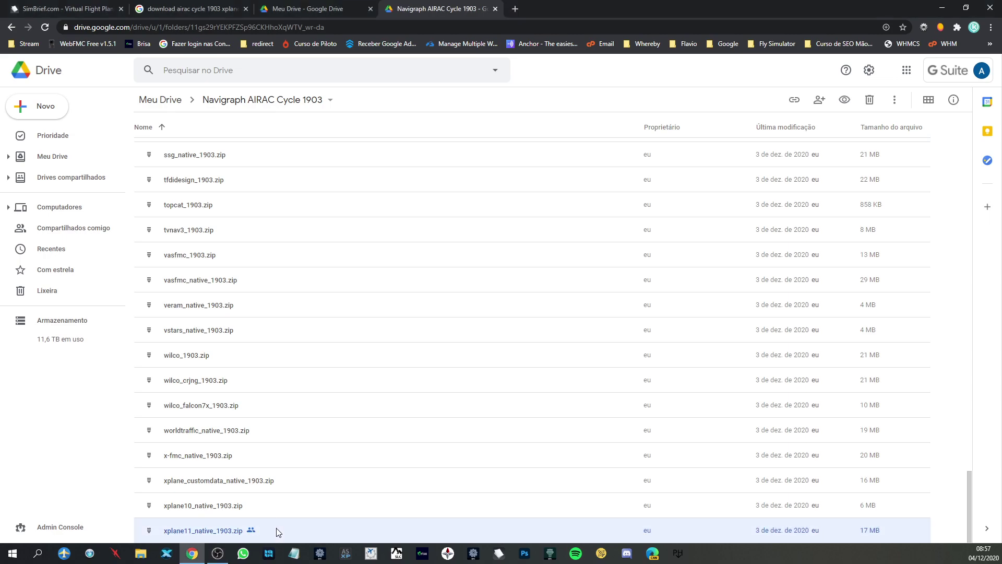
right_click(273, 529)
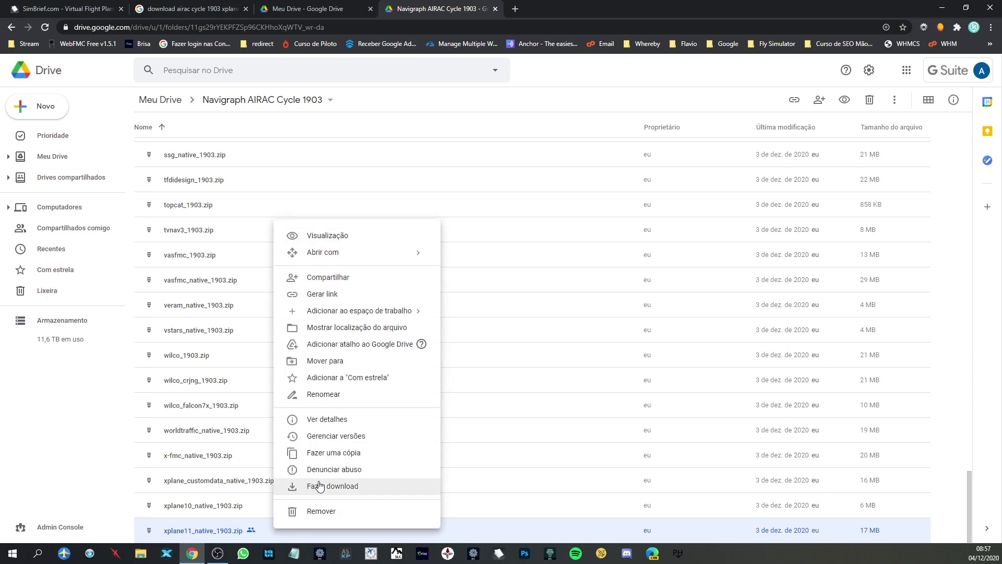
click(339, 488)
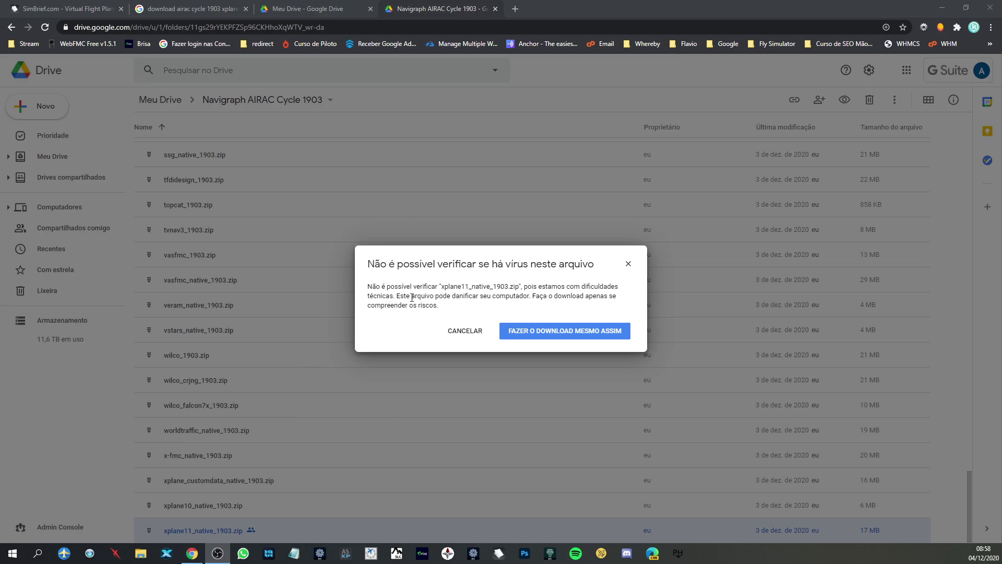
click(572, 335)
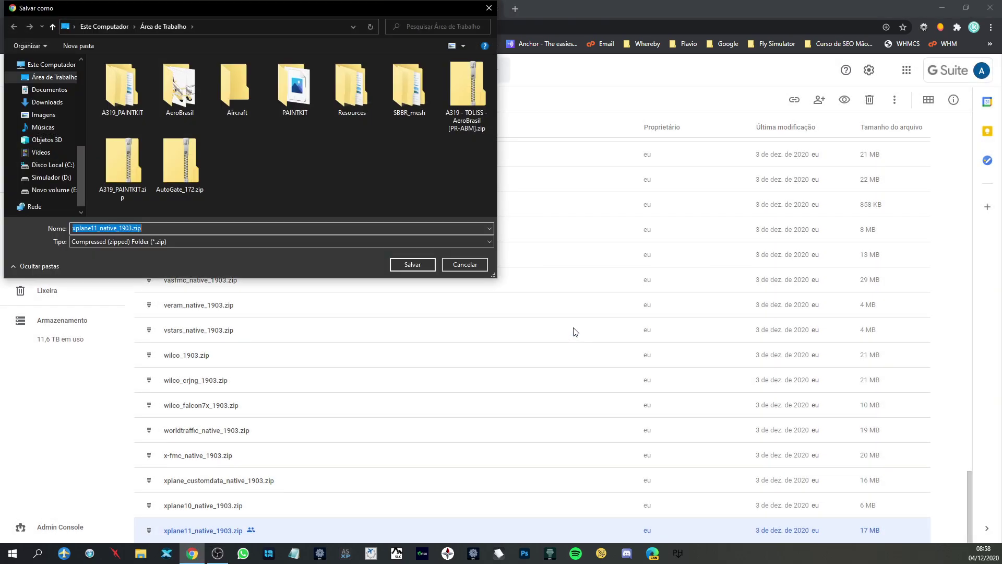
Save xplane11_native_1903.zip into a new desktop folder named AIRAC.
click(52, 77)
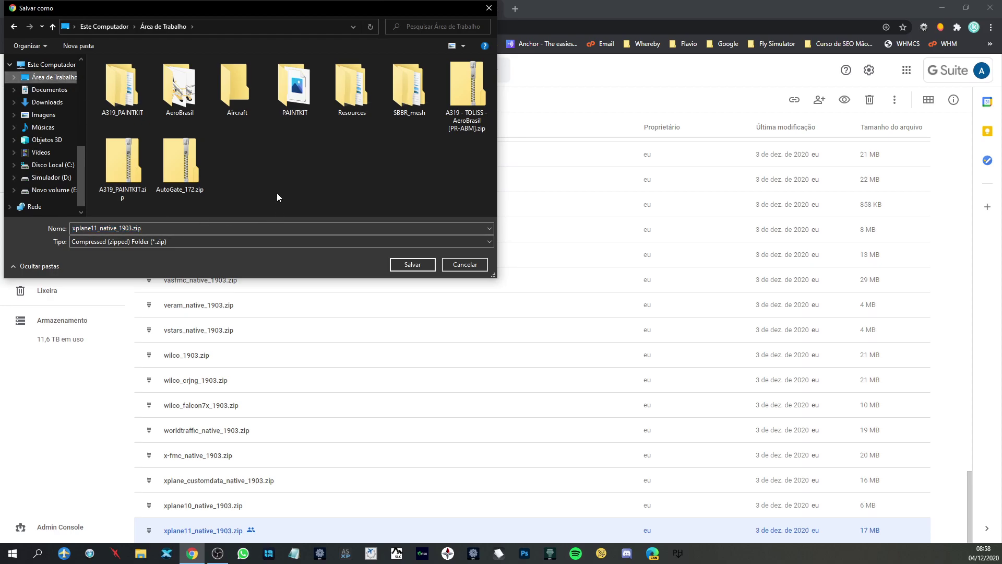
right_click(269, 168)
mouse_move(302, 270)
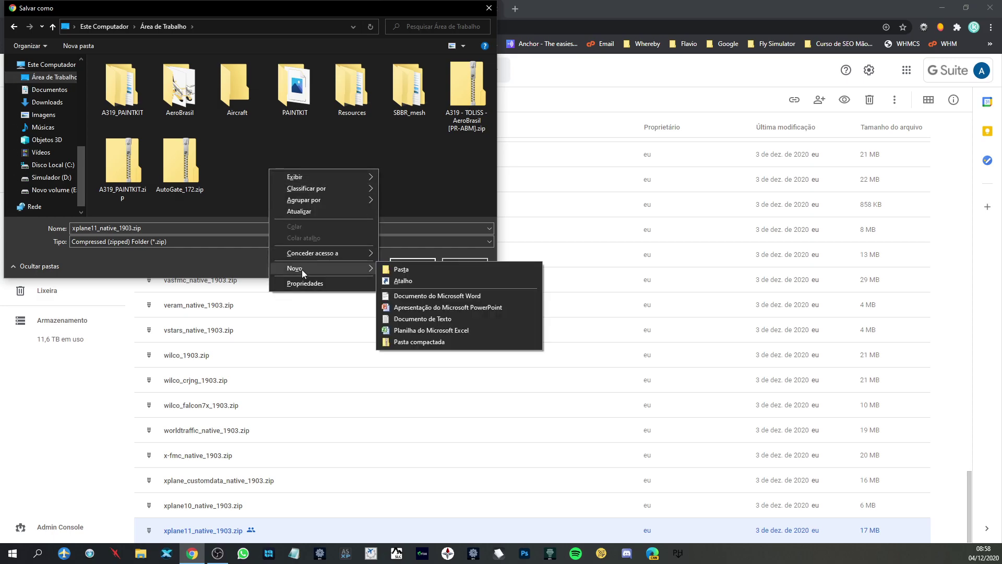
click(389, 269)
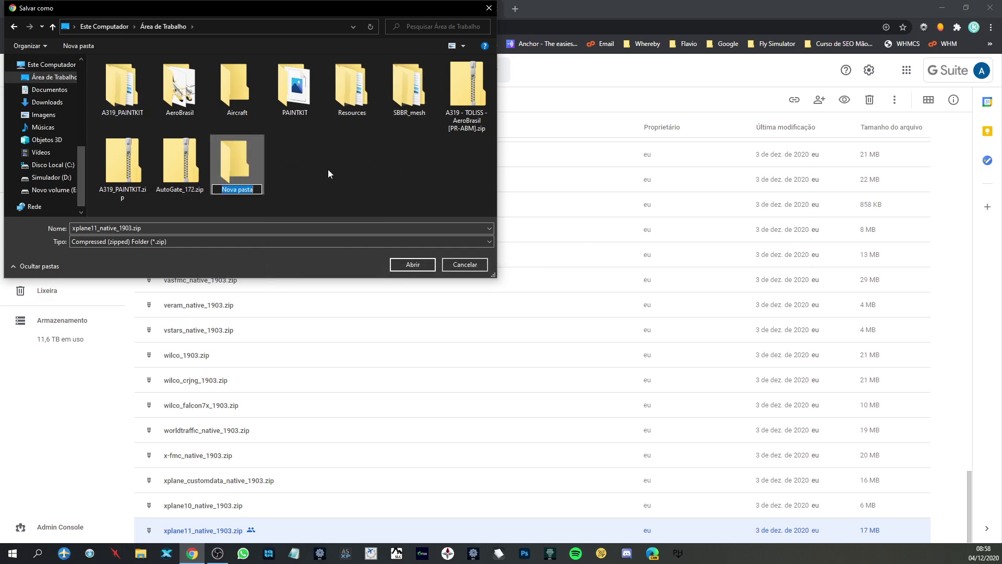
text(AIRAC)
key(Return)
key(Return)
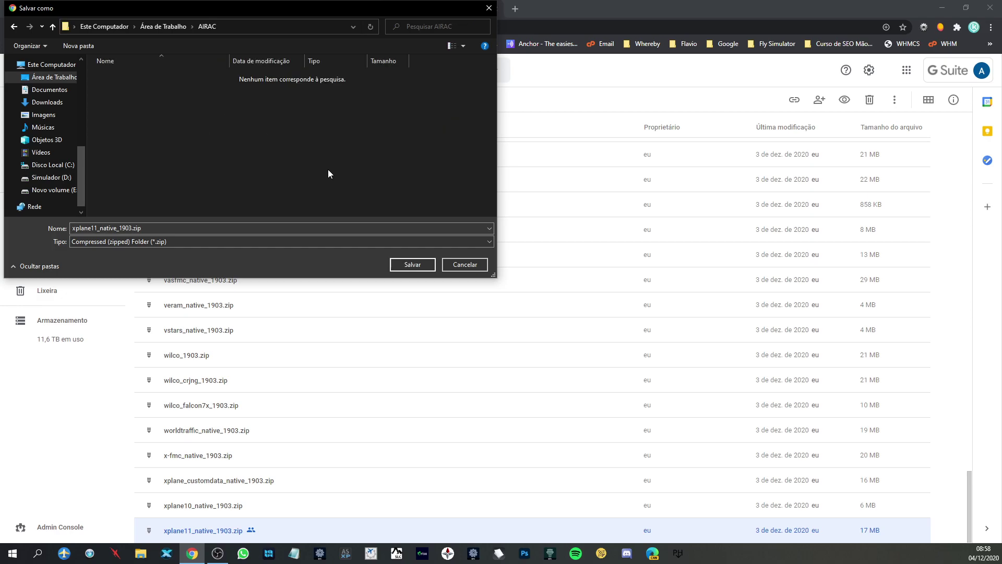
click(403, 264)
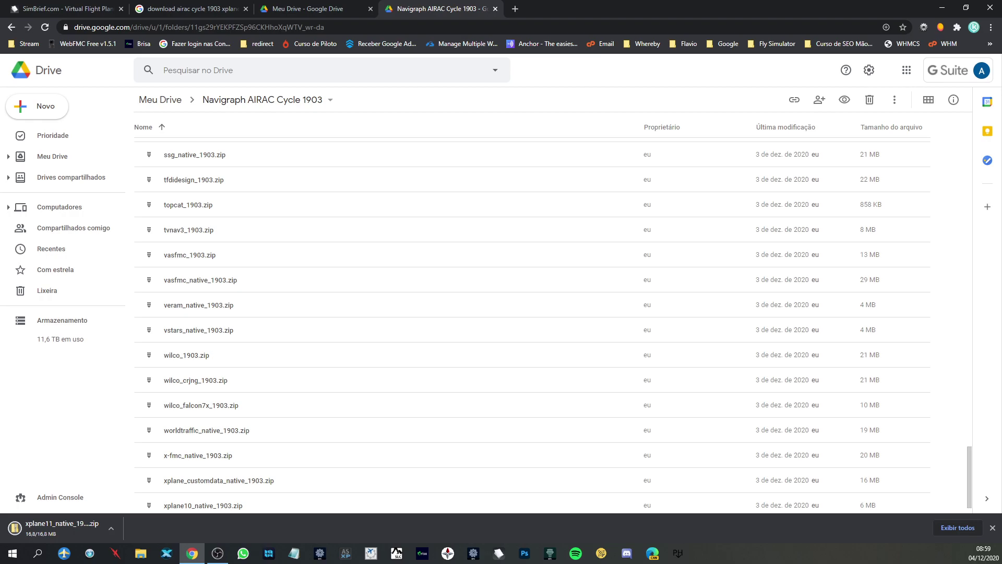
Open the downloaded xplane11_native_1903.zip and check its contents and its location in the AIRAC folder.
click(111, 527)
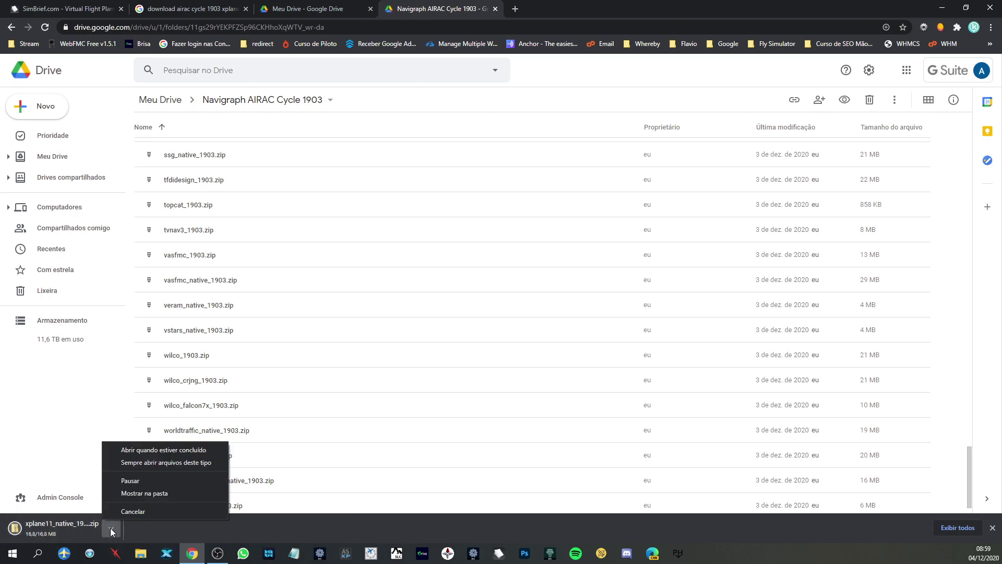
click(149, 452)
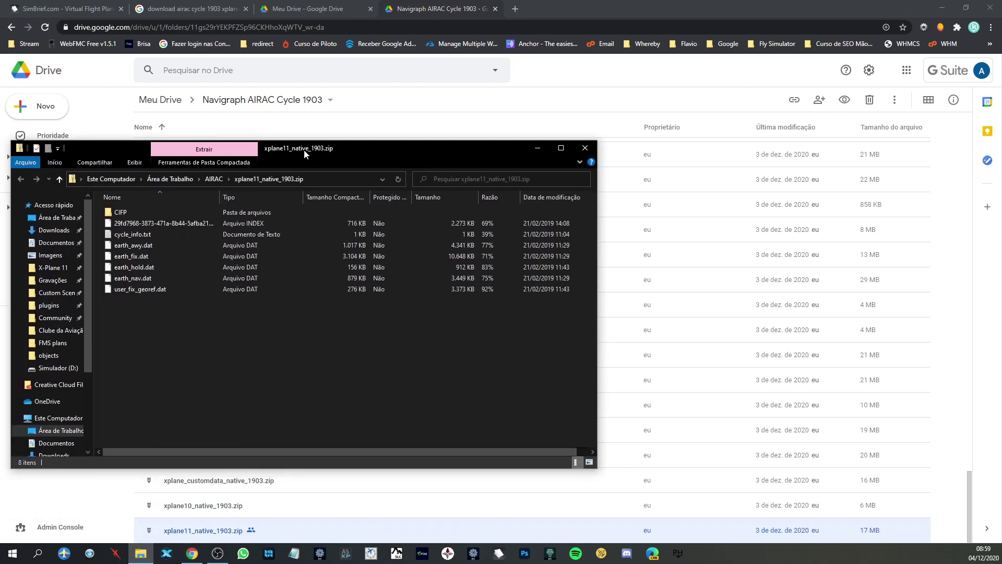
double_click(302, 149)
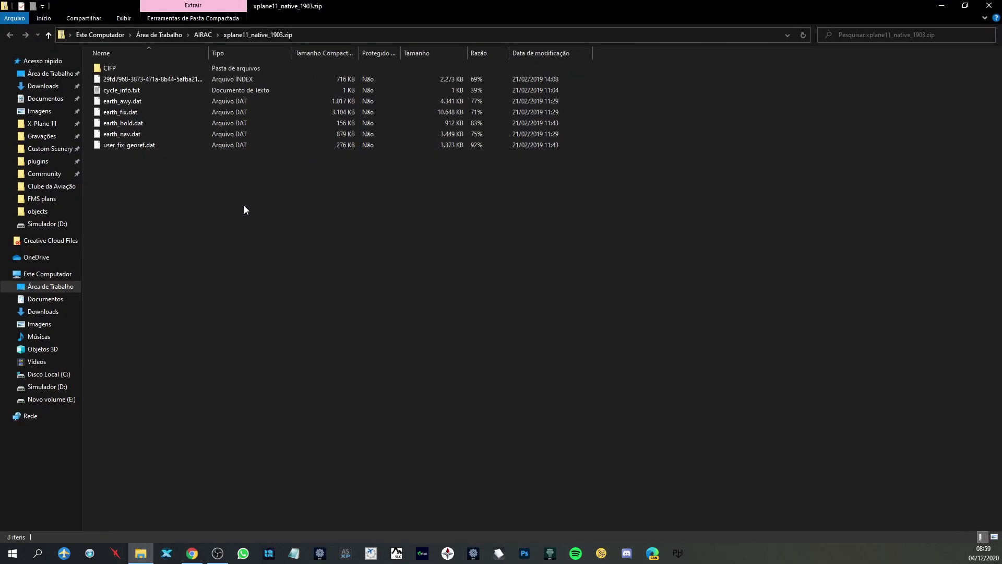
drag(166, 191, 112, 69)
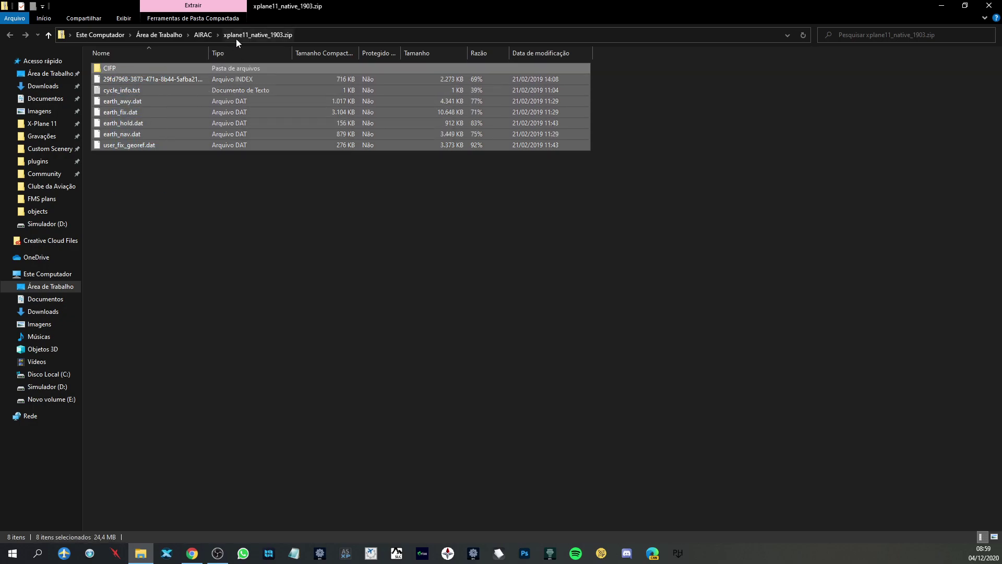
click(199, 35)
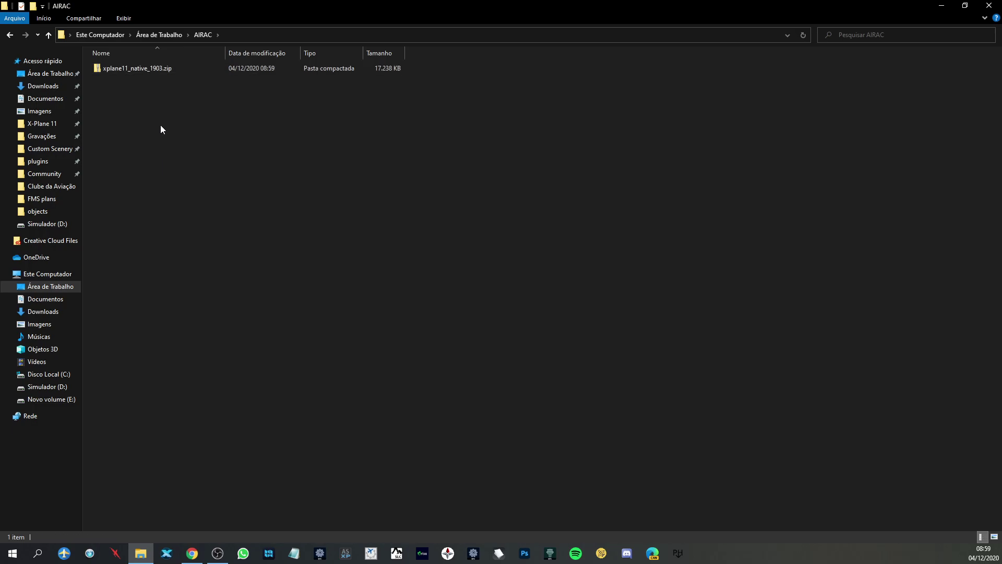
double_click(130, 67)
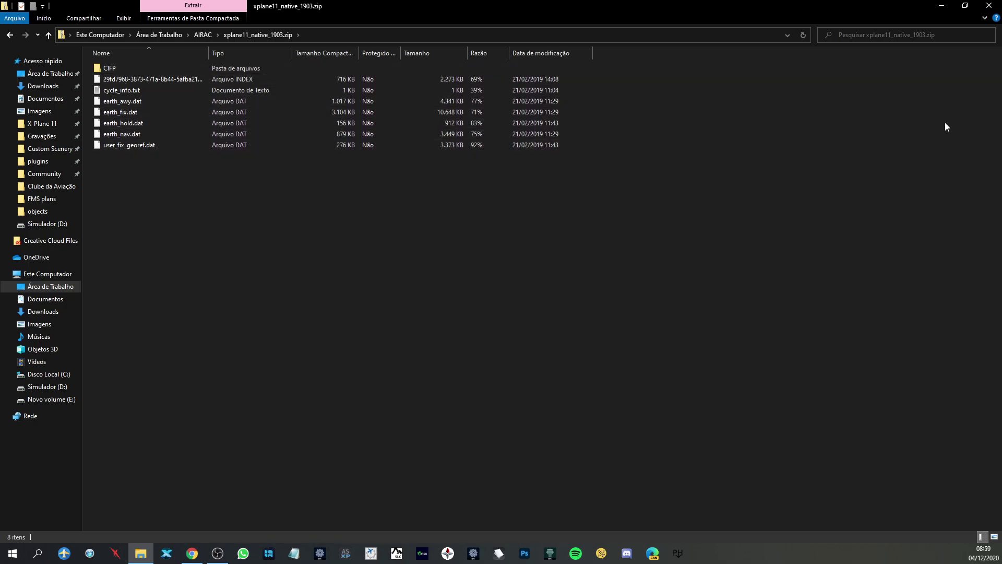
Restore the archive window from full screen and dock it at full height on the left half of the screen.
click(964, 5)
drag(411, 146, 2, 6)
drag(340, 270, 325, 544)
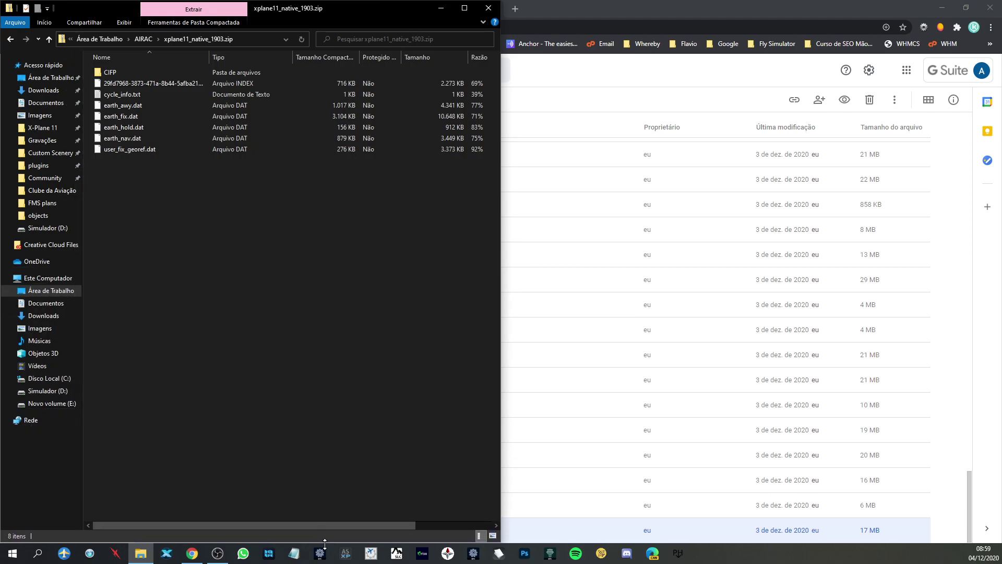
drag(148, 183, 106, 68)
click(147, 193)
Open a second file explorer window and dock it at full height on the right half of the screen.
key(super+e)
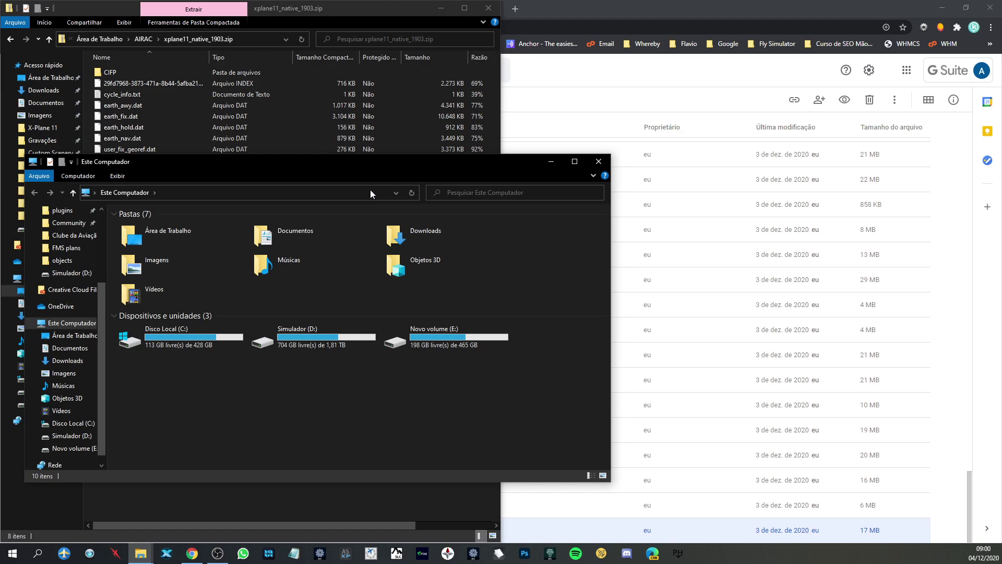
key(super+Right)
key(super+Up)
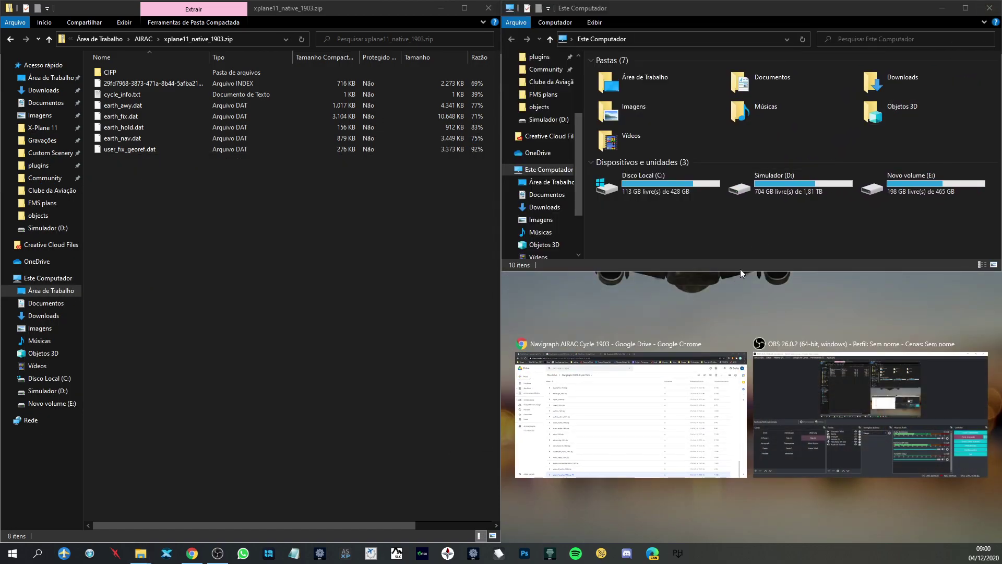
drag(739, 270, 747, 544)
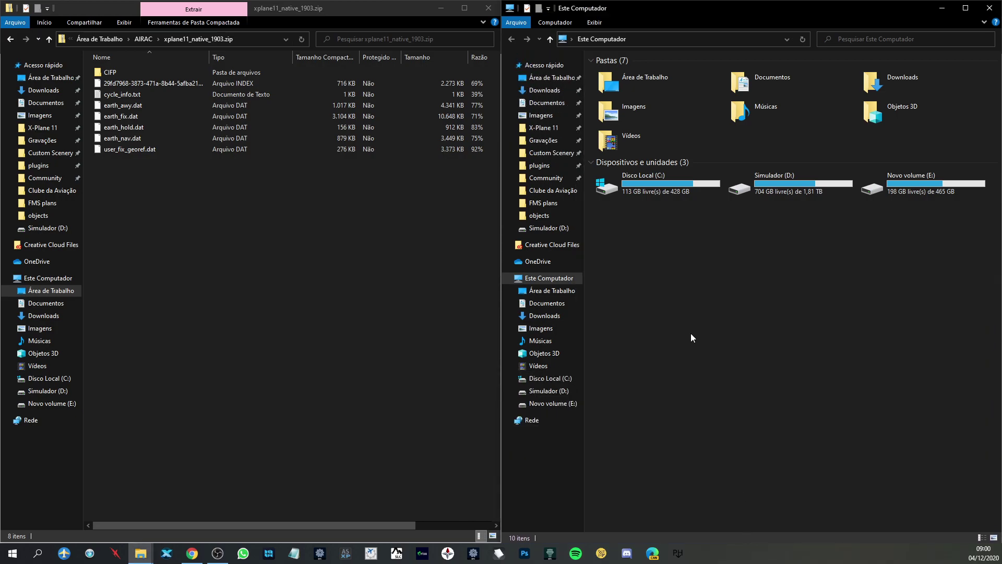
Examine the X-Plane 11 folder's location on drive C and the option to pin it to Quick access.
click(552, 131)
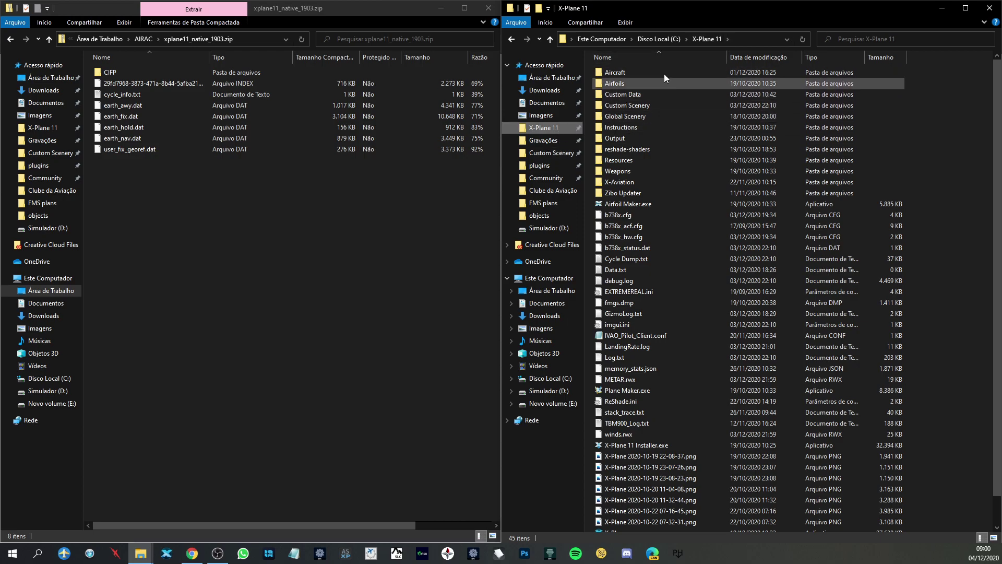
click(658, 39)
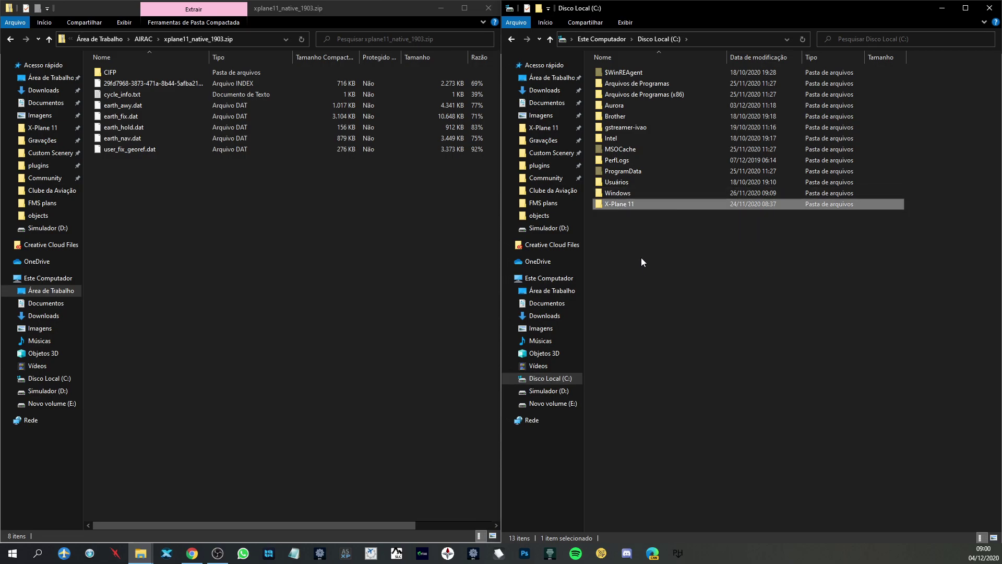
right_click(648, 206)
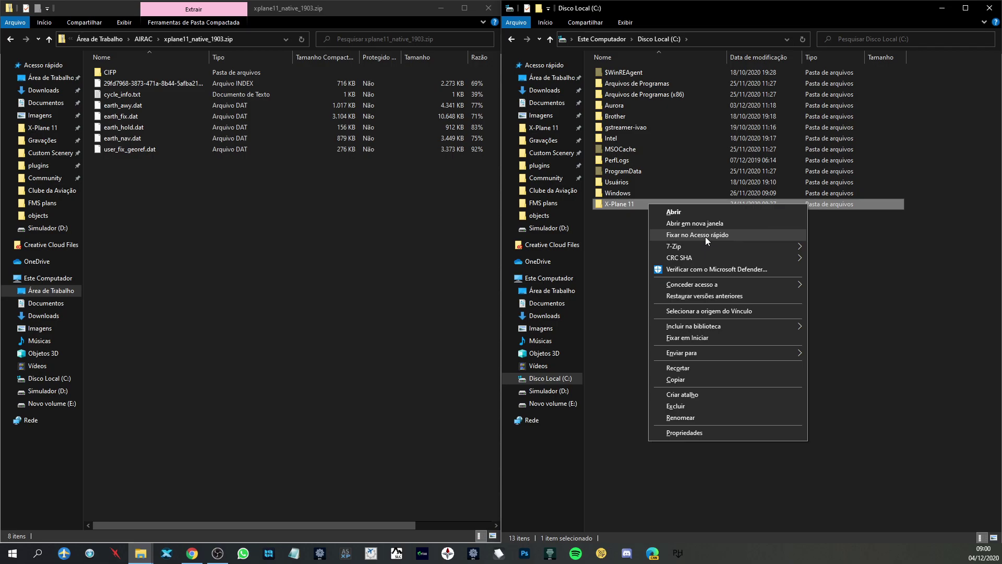
click(617, 239)
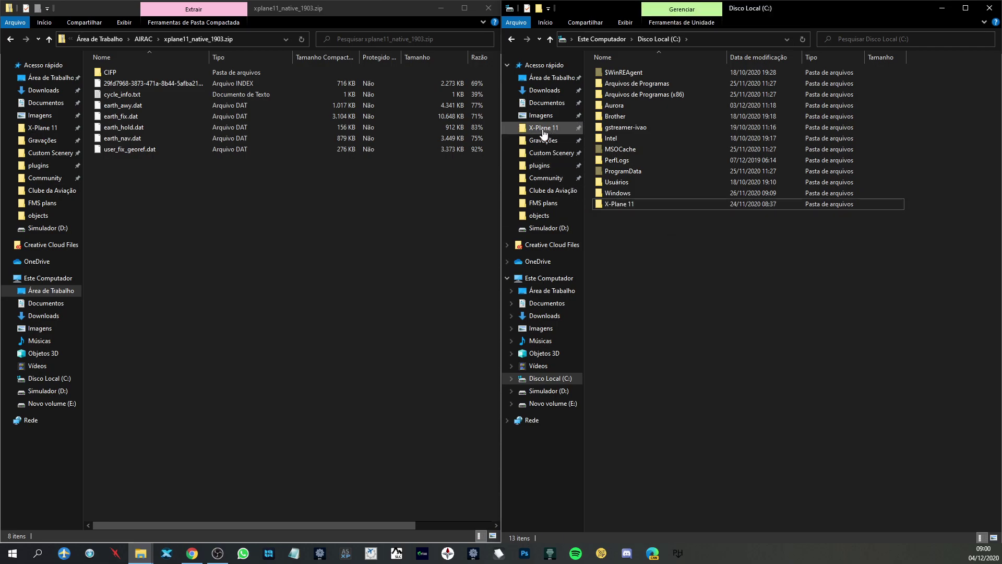
Look through the Quick access shortcuts for the Community, X-Plane 11, Custom Scenery and plugins folders.
click(548, 70)
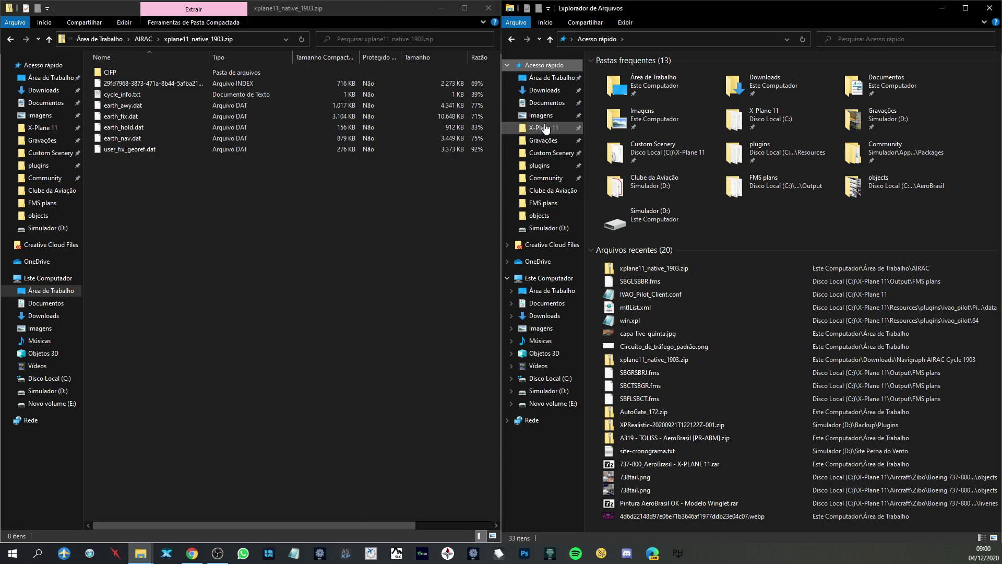
click(546, 179)
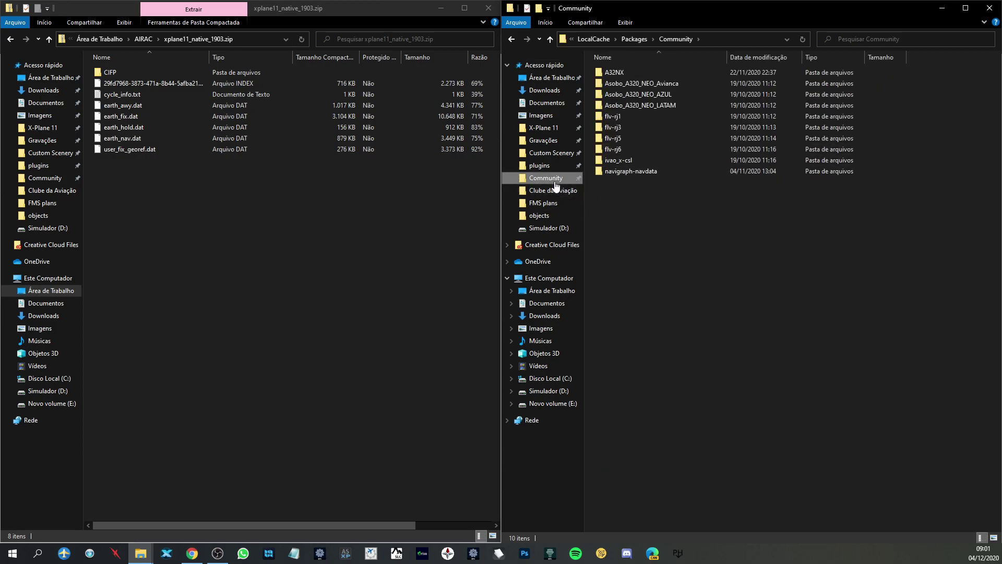
click(546, 131)
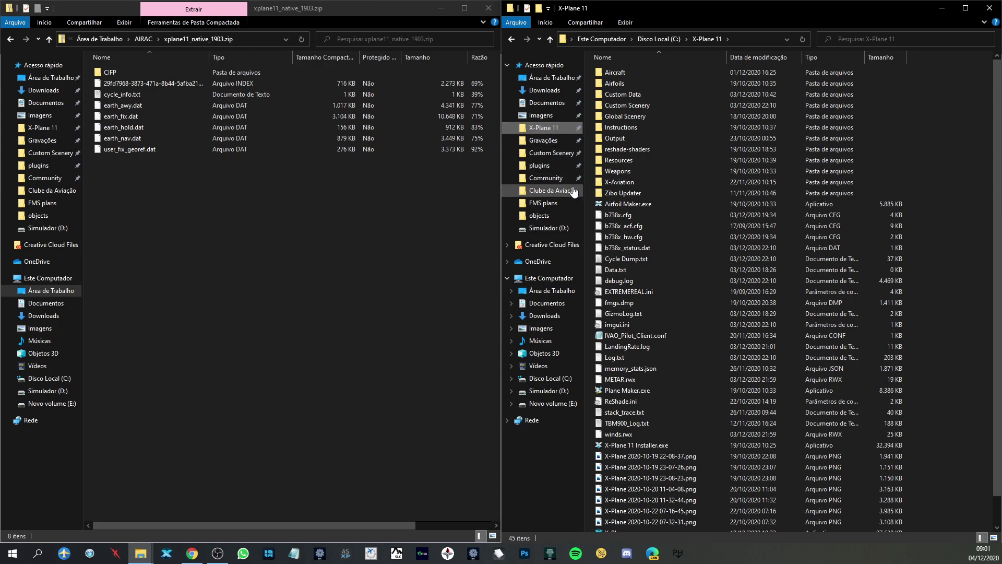
click(548, 153)
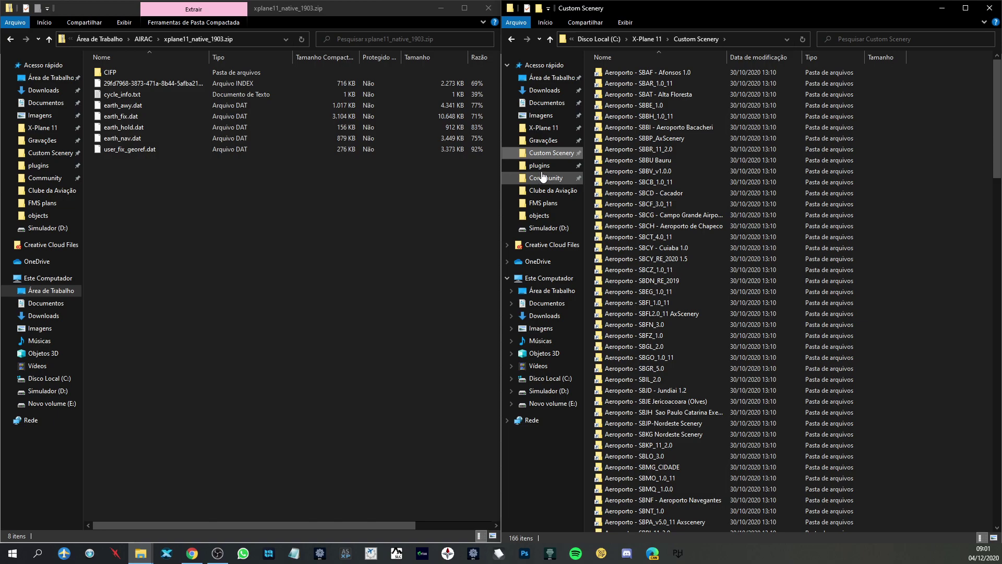
click(544, 167)
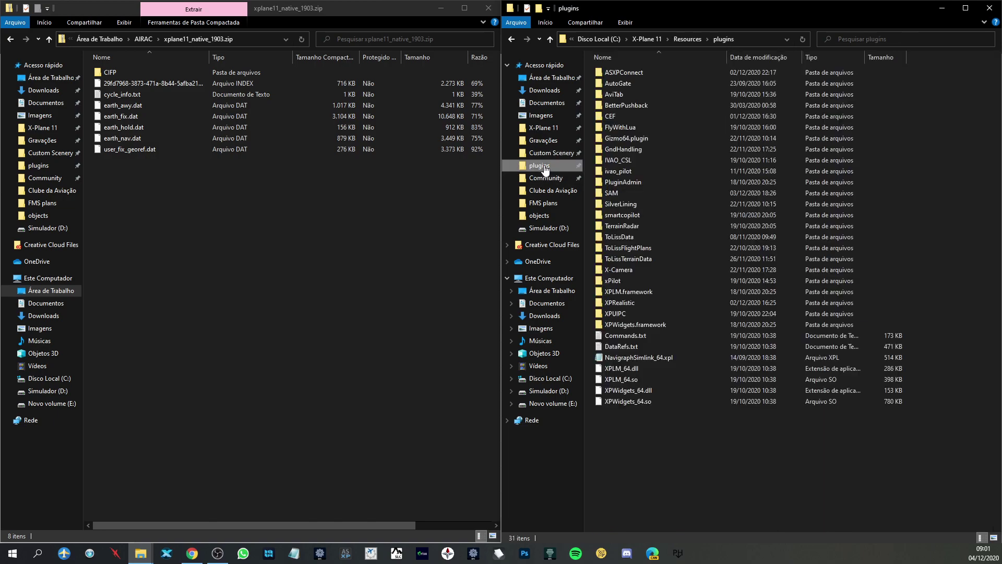
click(547, 156)
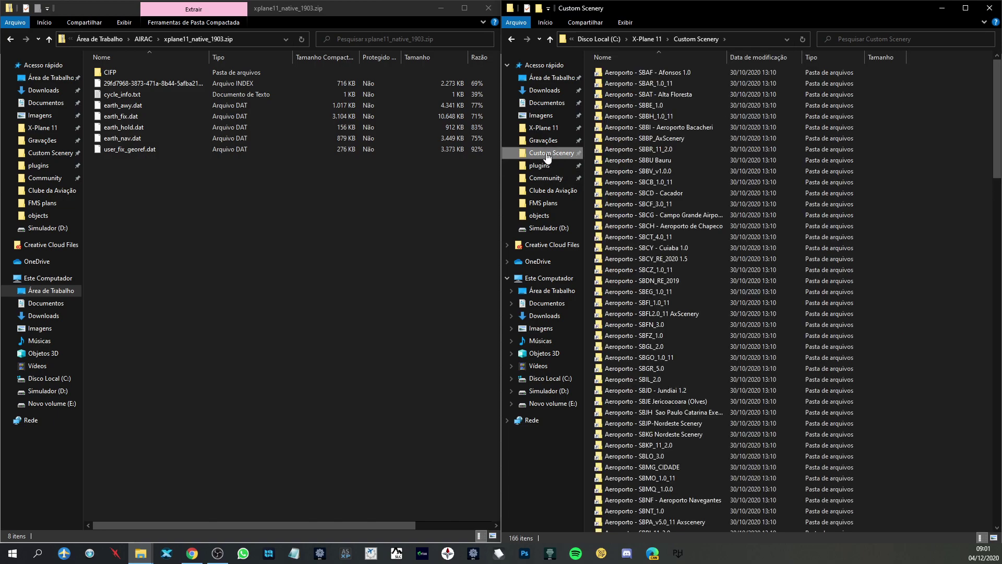
click(541, 166)
click(547, 154)
click(541, 167)
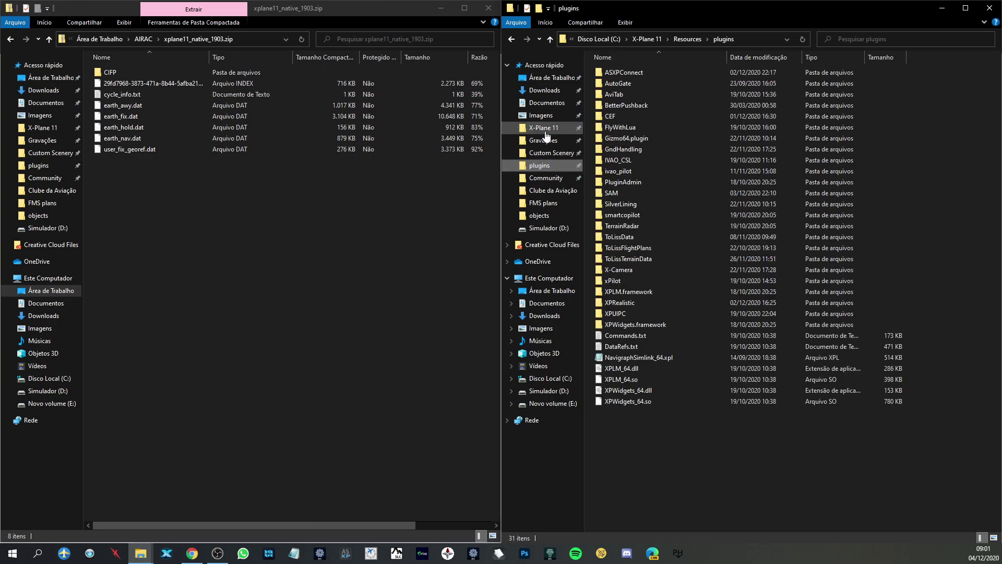
Return to the X-Plane 11 main folder and open its Custom Data folder.
key(alt+Up)
key(alt+Up)
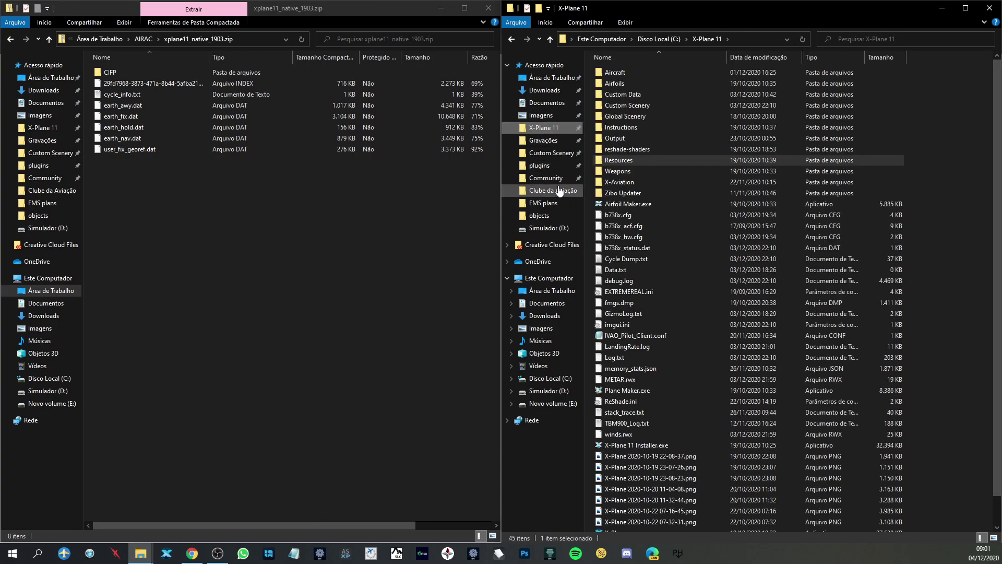
click(550, 131)
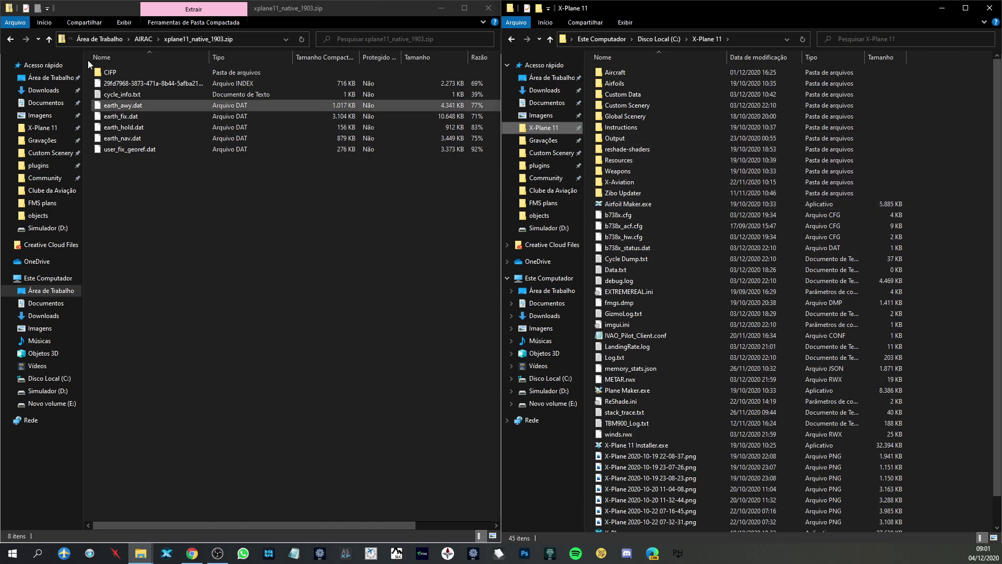
click(623, 94)
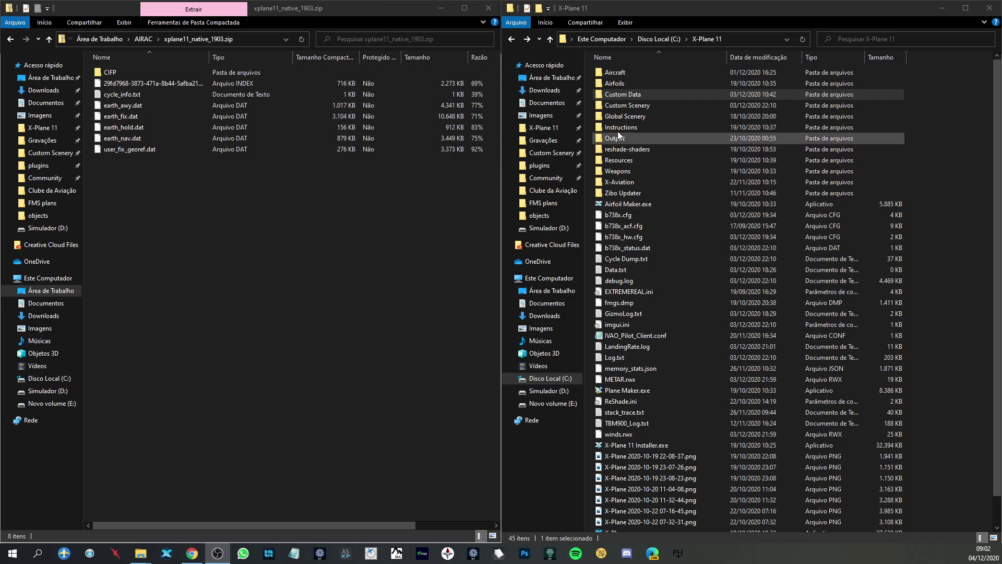
double_click(658, 94)
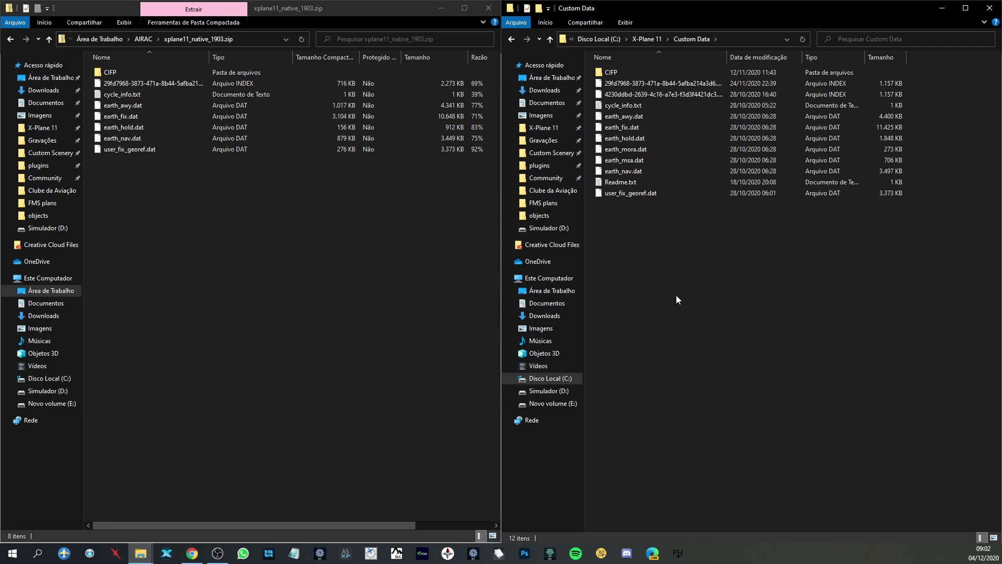
Select everything in xplane11_native_1903.zip and try to copy it into the X-Plane 11 Custom Data folder.
drag(142, 187, 108, 68)
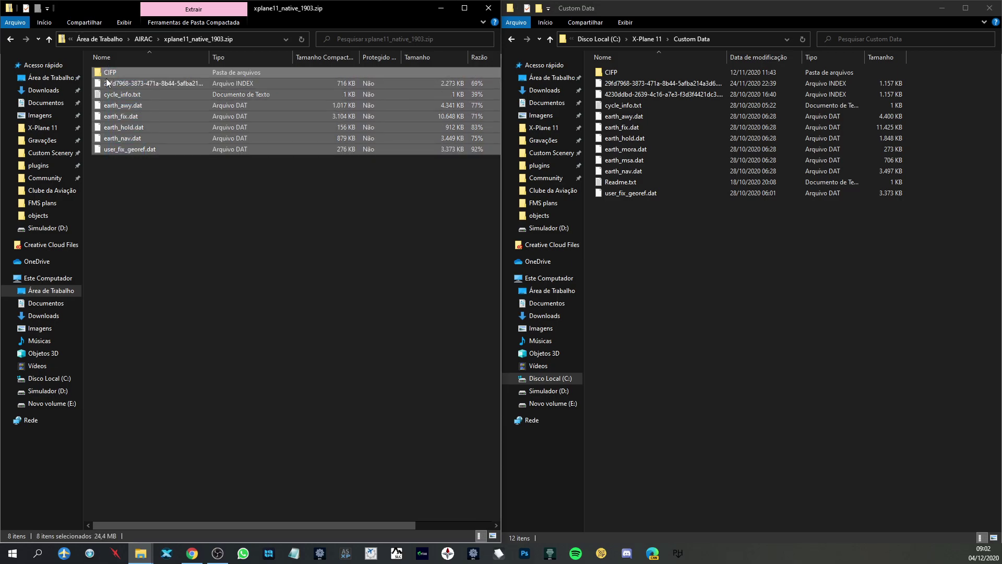
right_click(113, 72)
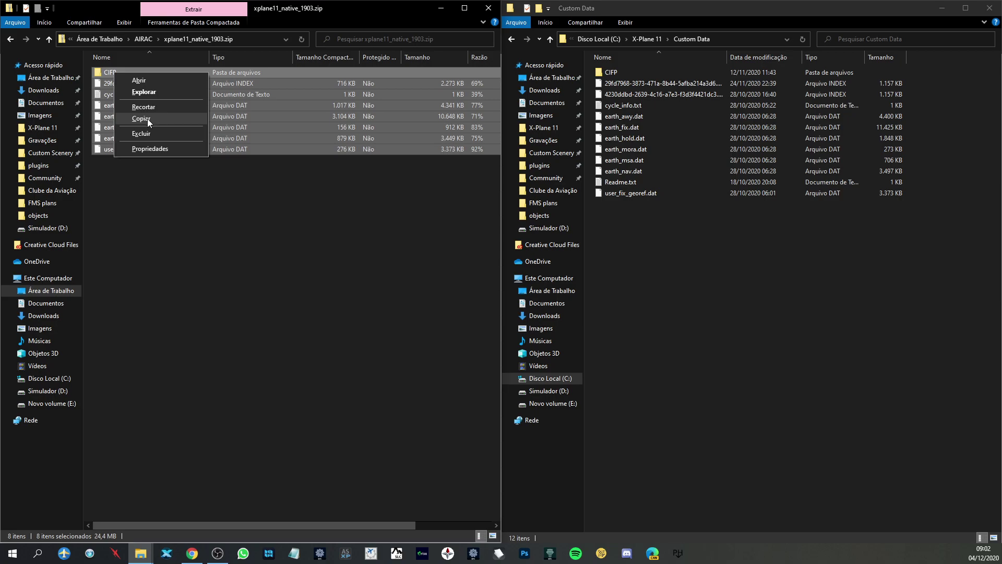
click(758, 302)
right_click(708, 312)
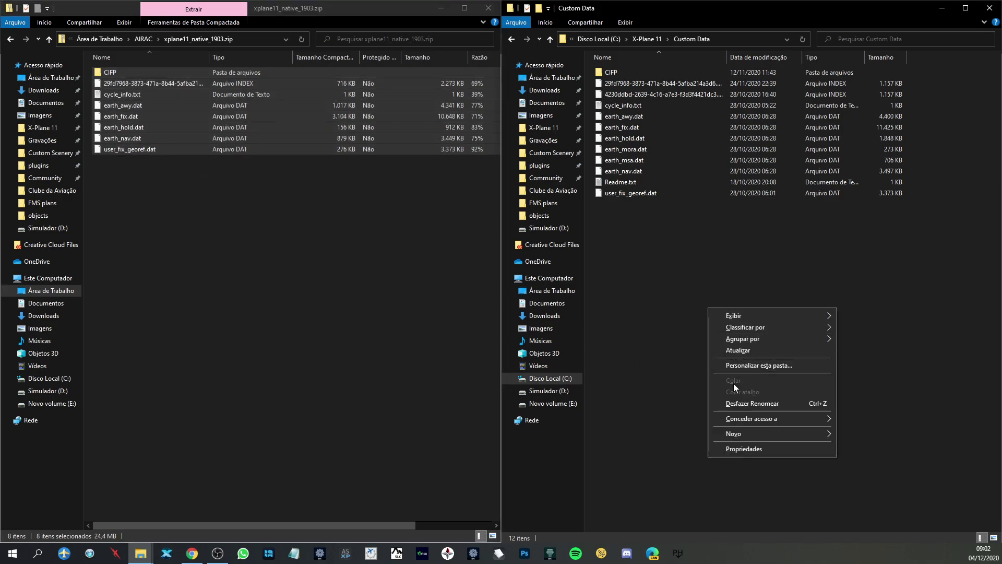
mouse_move(120, 117)
mouse_down()
mouse_move(230, 160)
mouse_move(731, 304)
mouse_move(206, 159)
mouse_move(129, 117)
mouse_up()
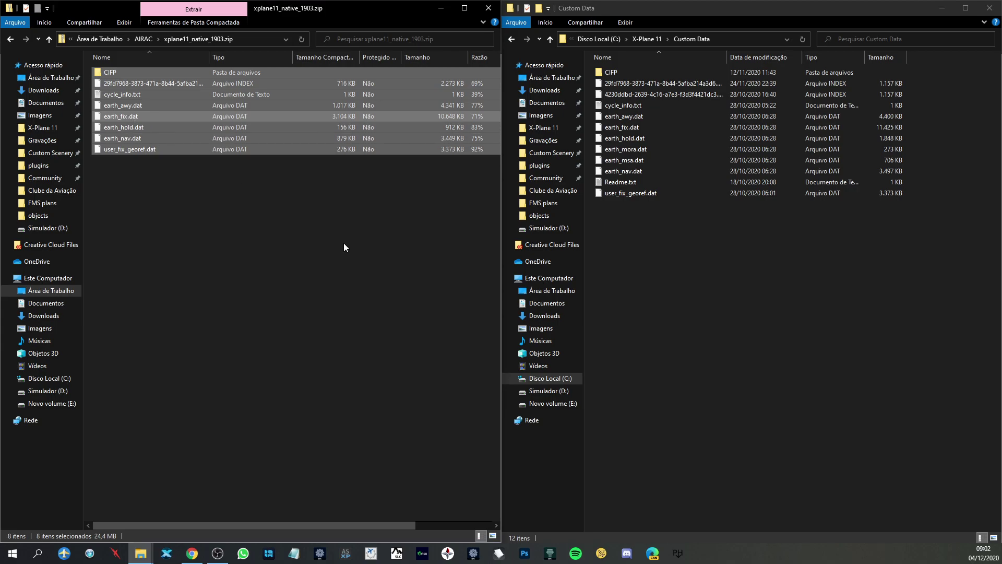
click(703, 270)
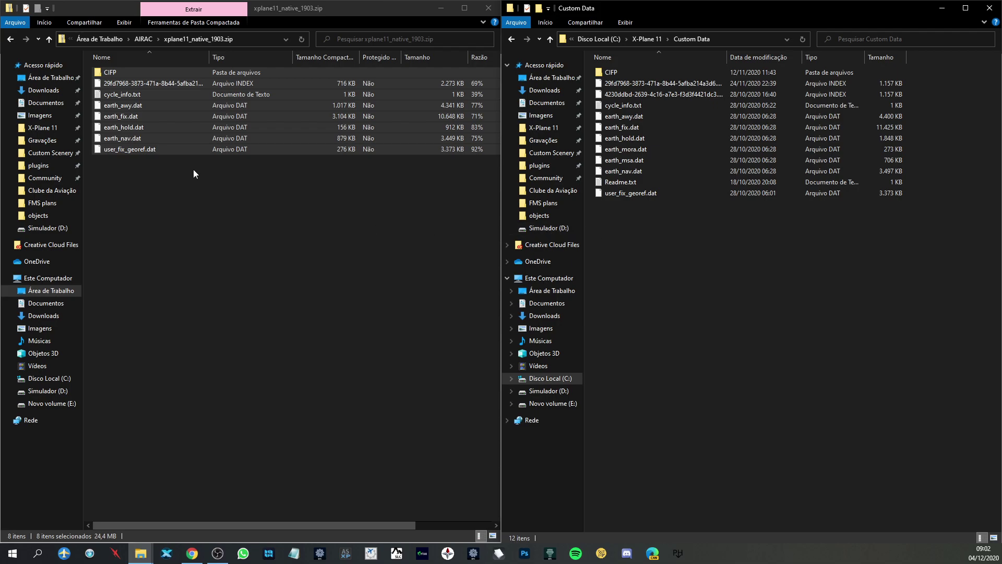
Copy the contents of xplane11_native_1903.zip into the X-Plane 11 Custom Data folder, replacing the existing files, and minimize both folder windows.
drag(112, 73, 781, 323)
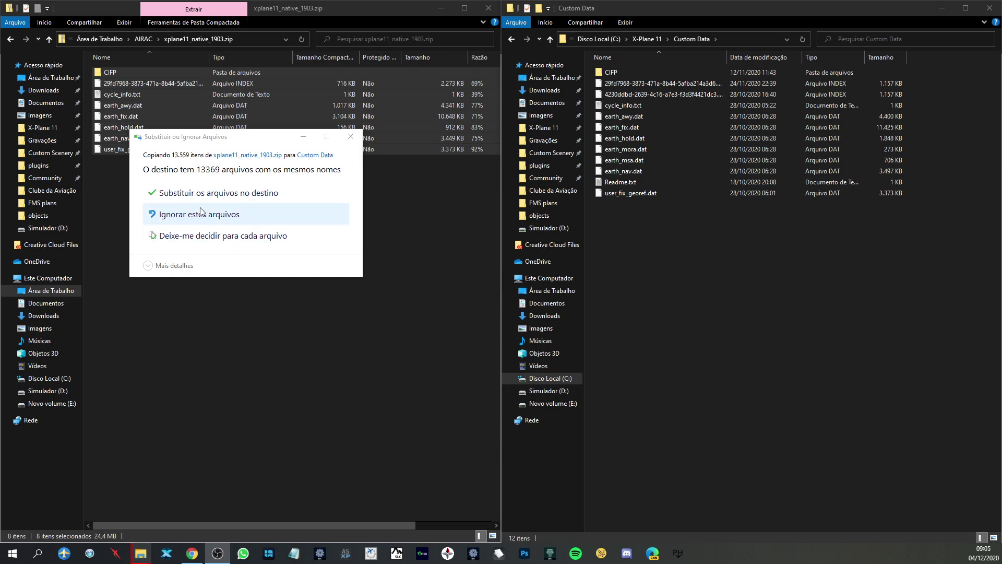
drag(252, 138, 362, 175)
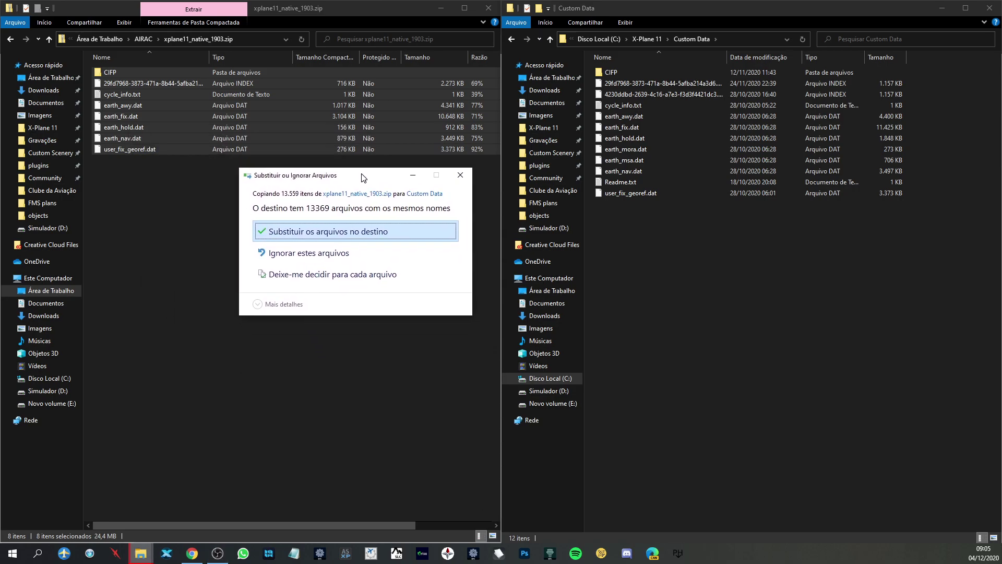
click(331, 232)
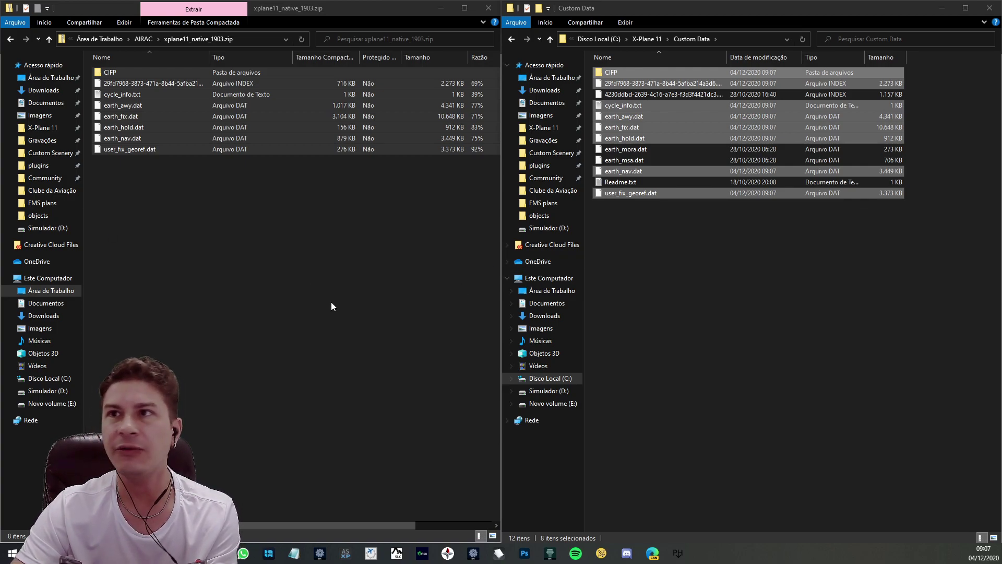
click(942, 9)
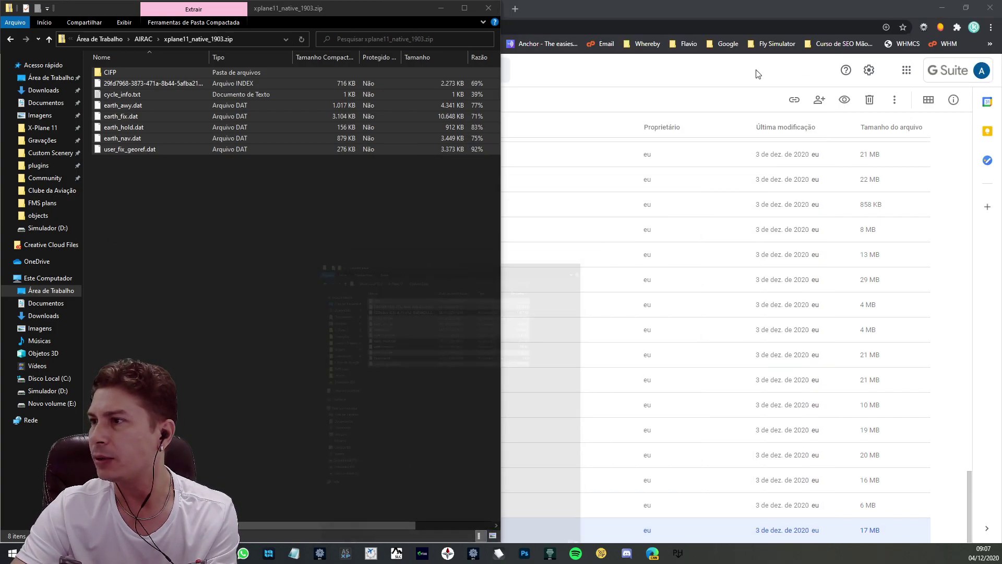
click(442, 9)
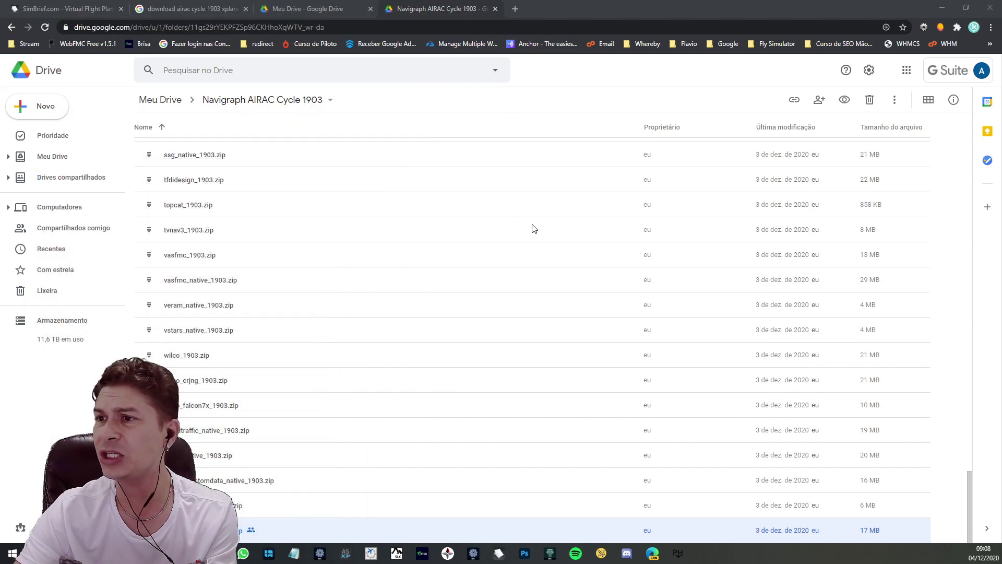
Switch to SimBrief and activate AIRAC cycle 2013 in the list of available cycles.
click(68, 11)
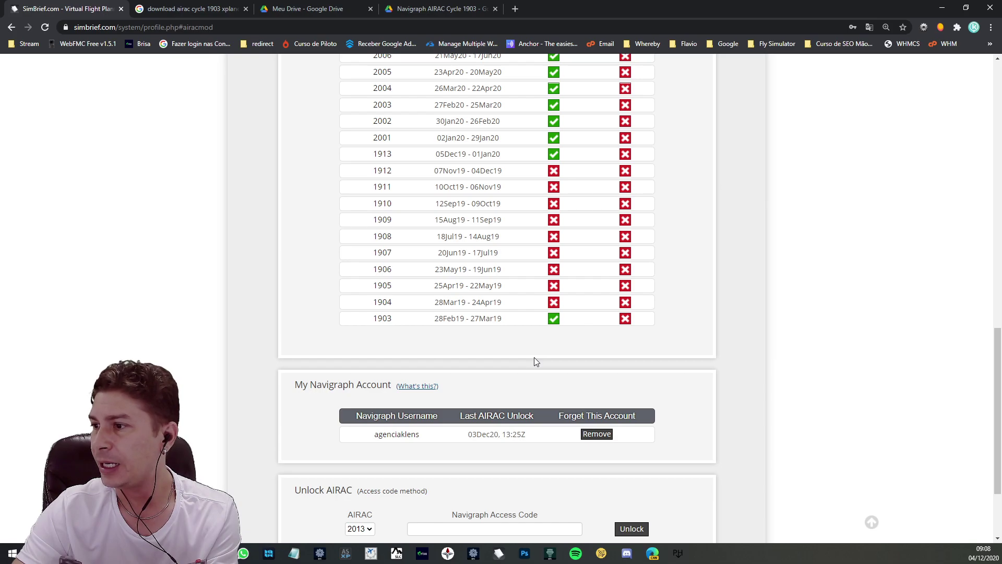
scroll(534, 357, up, 4)
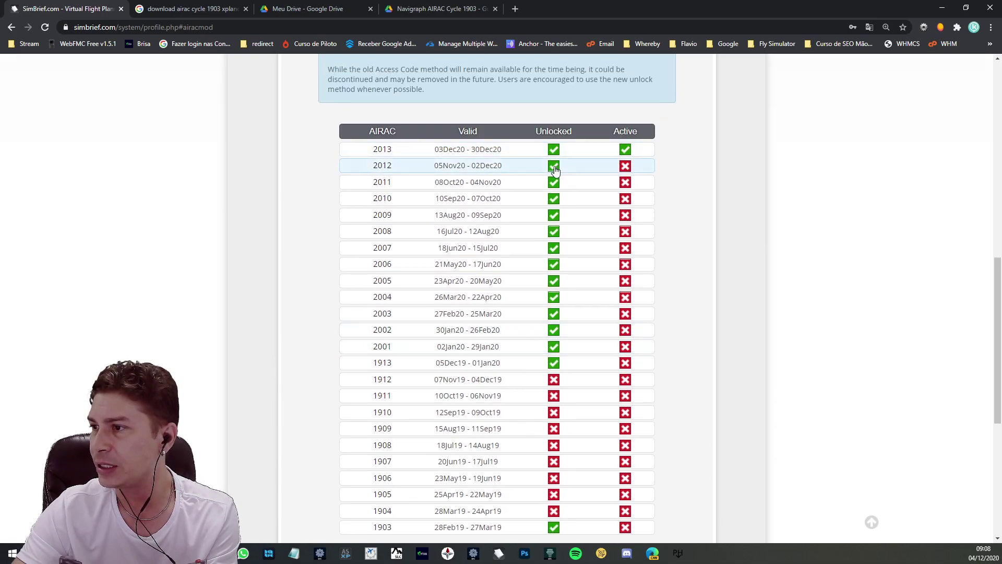
click(625, 151)
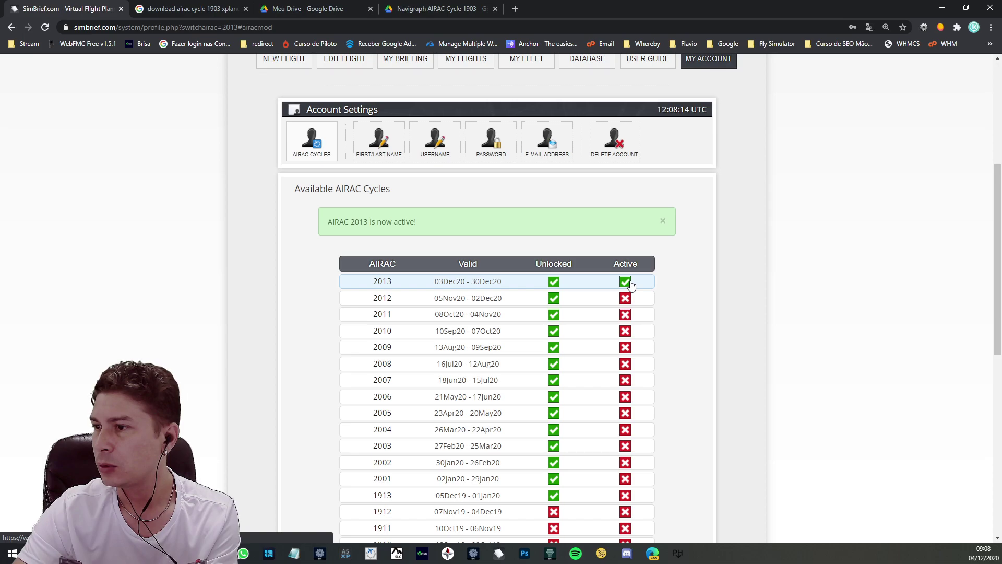
Make AIRAC cycle 1903 the active cycle in the SimBrief account settings.
scroll(630, 285, down, 3)
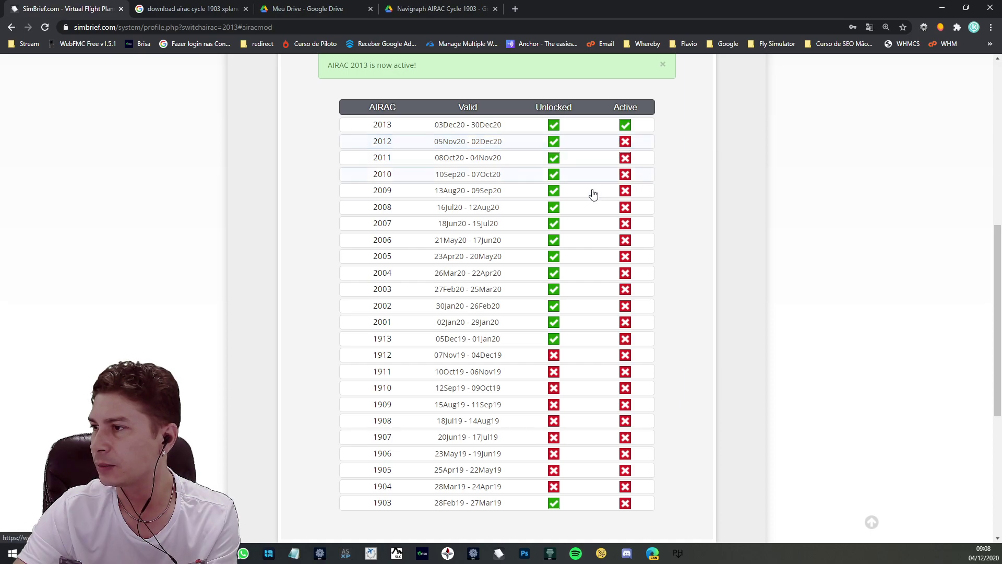
scroll(589, 292, down, 5)
click(626, 242)
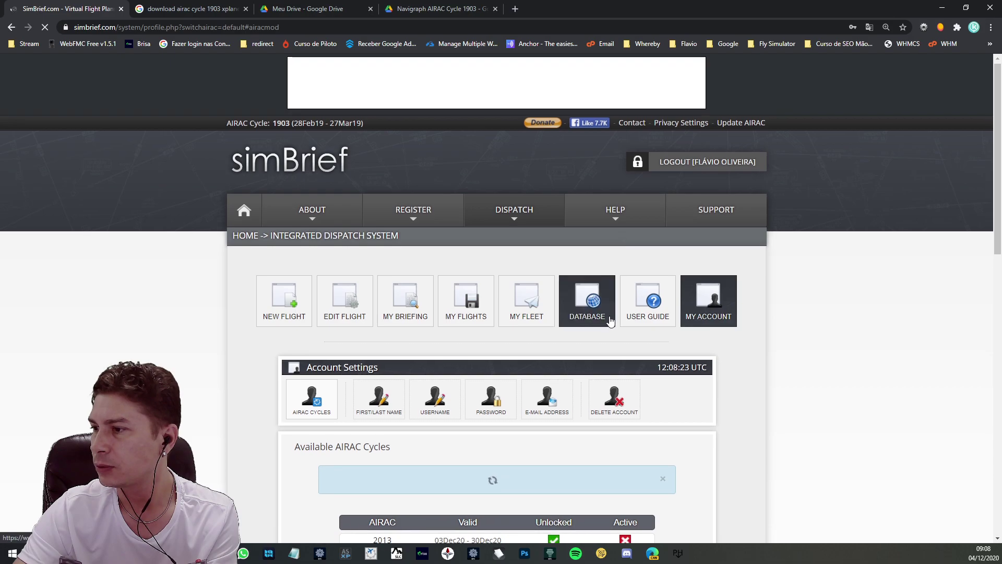
scroll(609, 358, up, 5)
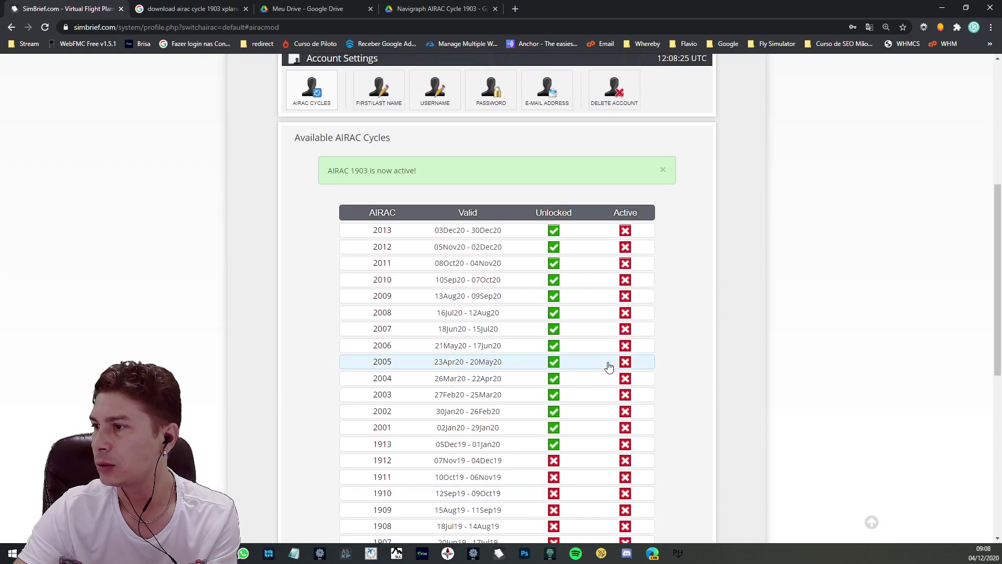
scroll(609, 367, down, 5)
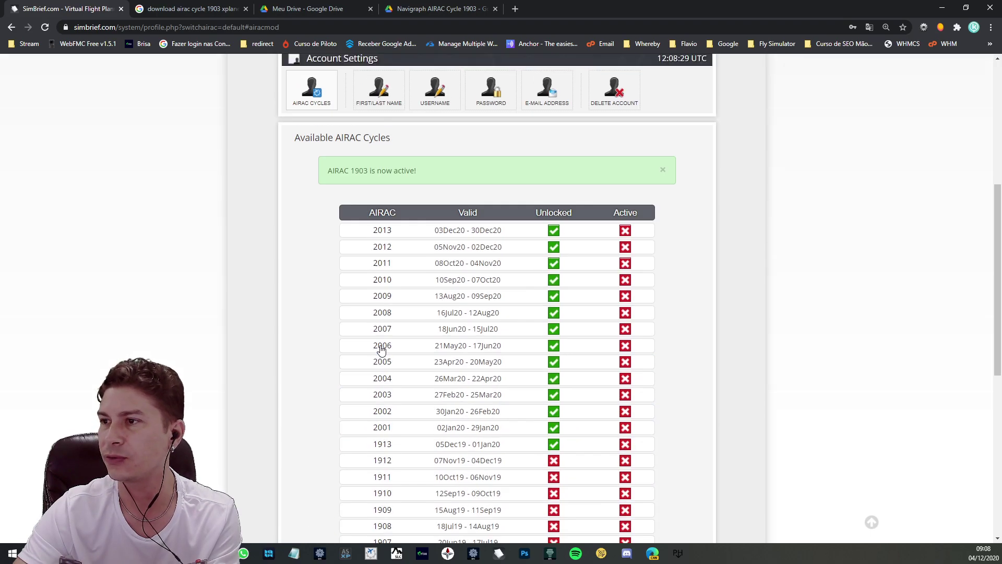
Create a new flight for airline GLO, flight number 9481, departing from SBCT and arriving at SBSP.
scroll(371, 349, up, 5)
scroll(302, 309, up, 5)
click(281, 256)
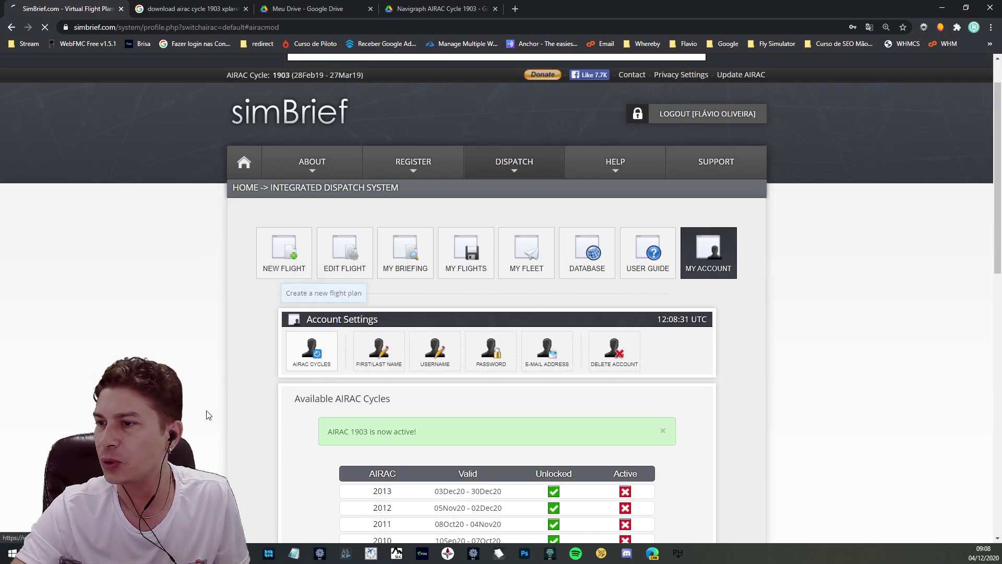
scroll(214, 375, down, 4)
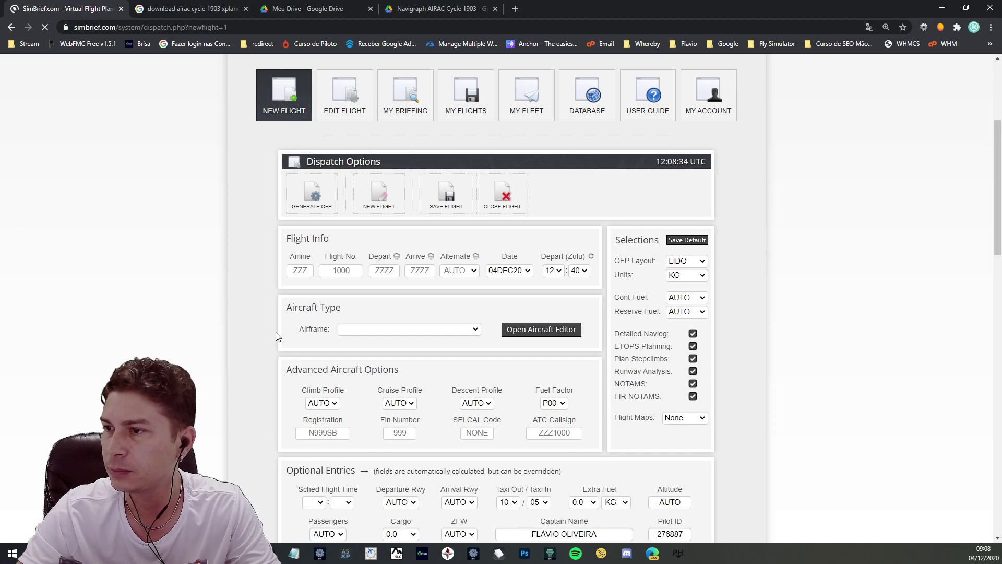
click(312, 271)
text(GLO)
key(Tab)
text(9481)
key(Tab)
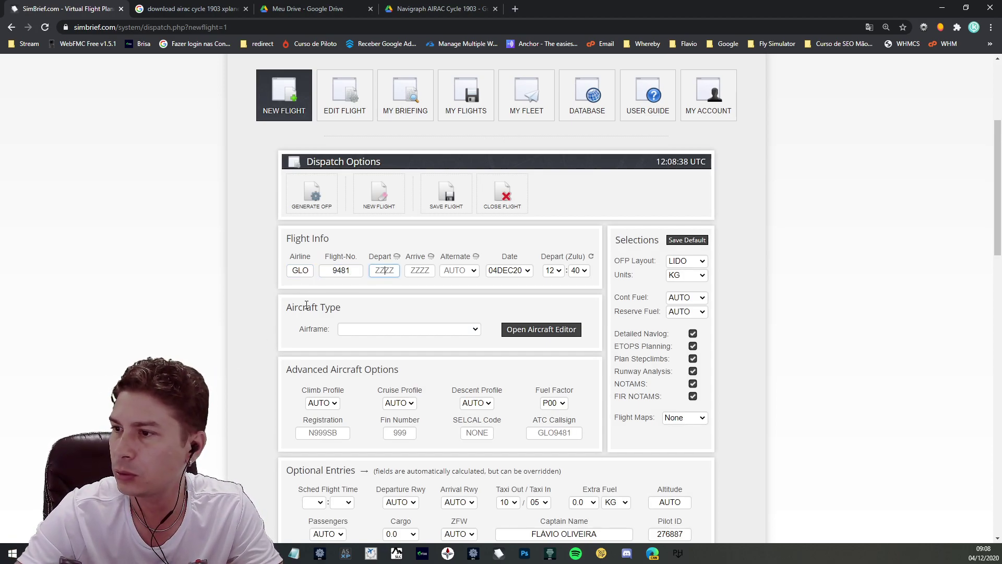
text(SBCT)
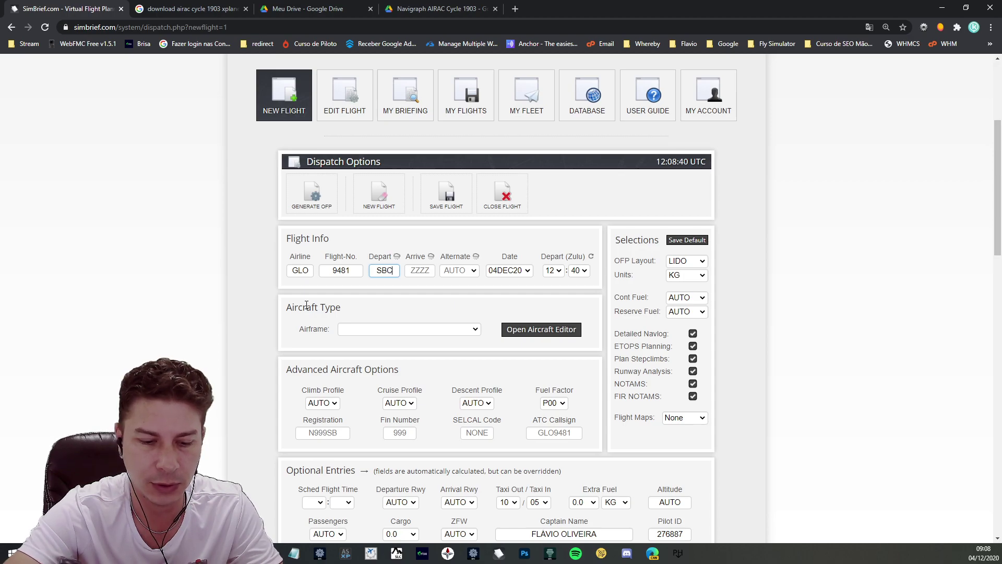
key(Tab)
text(SBSP)
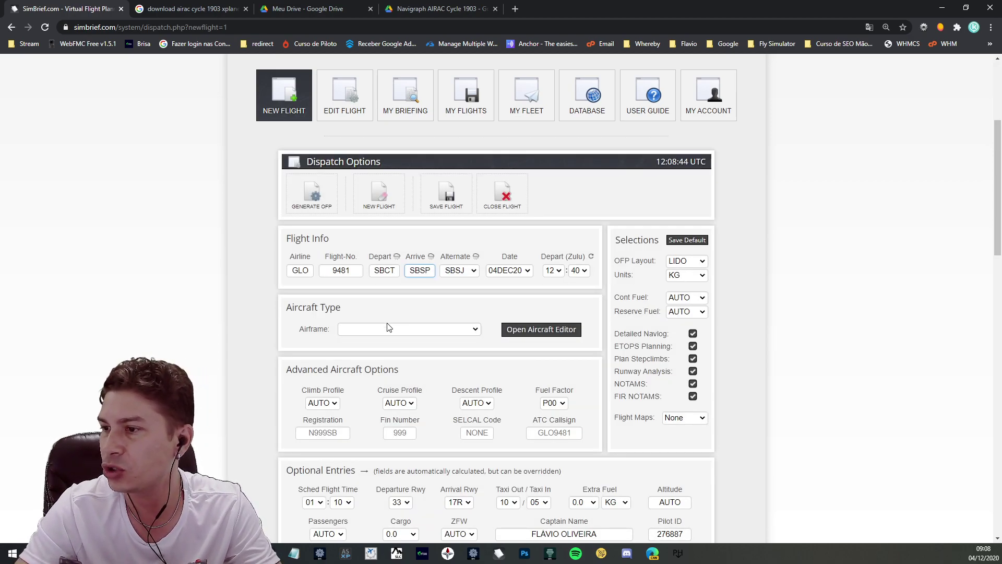
Choose the PR-ZXG B737-800 [GOL LINHAS AÉREAS] airframe and set the cargo to AUTO.
click(387, 329)
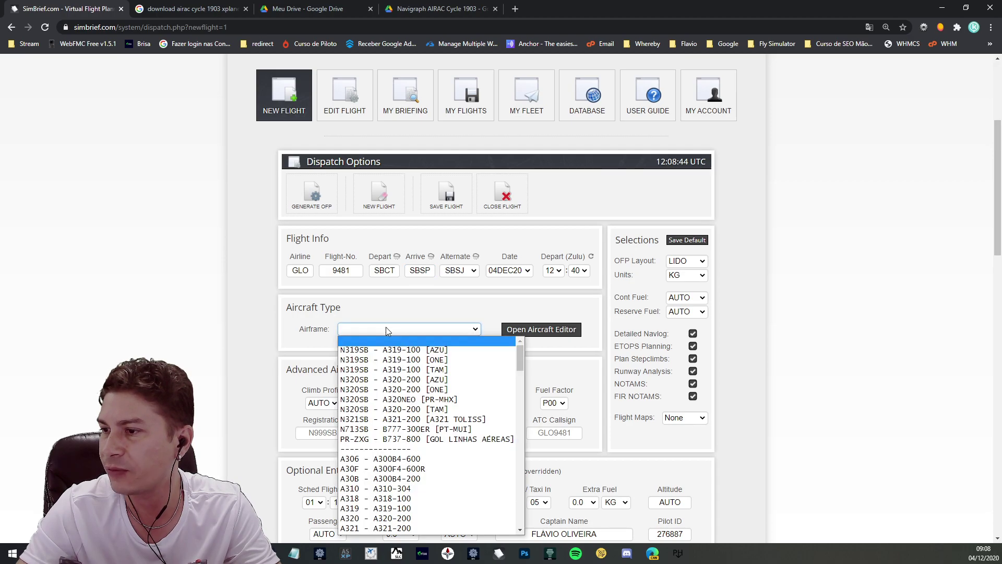
click(381, 438)
scroll(231, 326, down, 4)
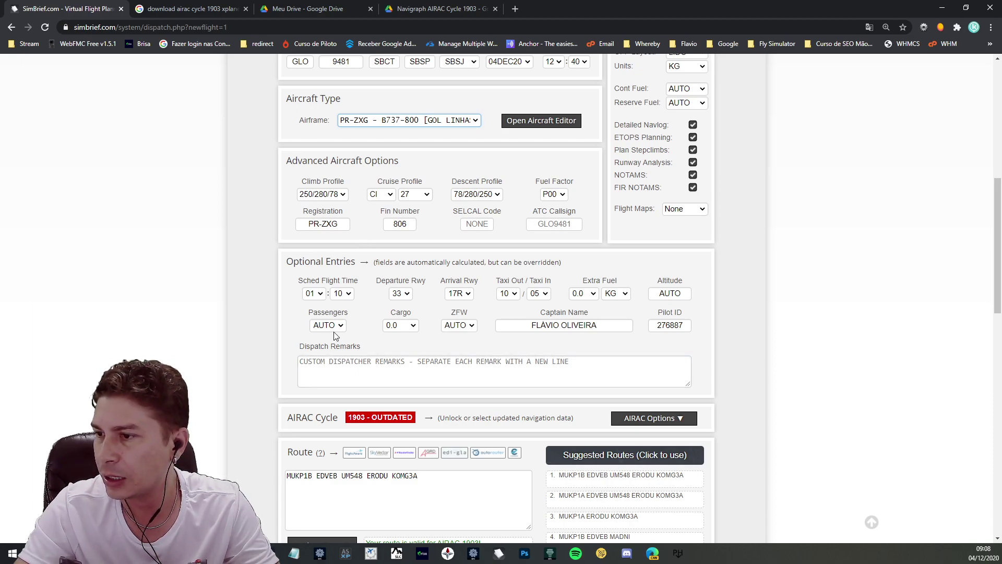
click(398, 325)
click(395, 337)
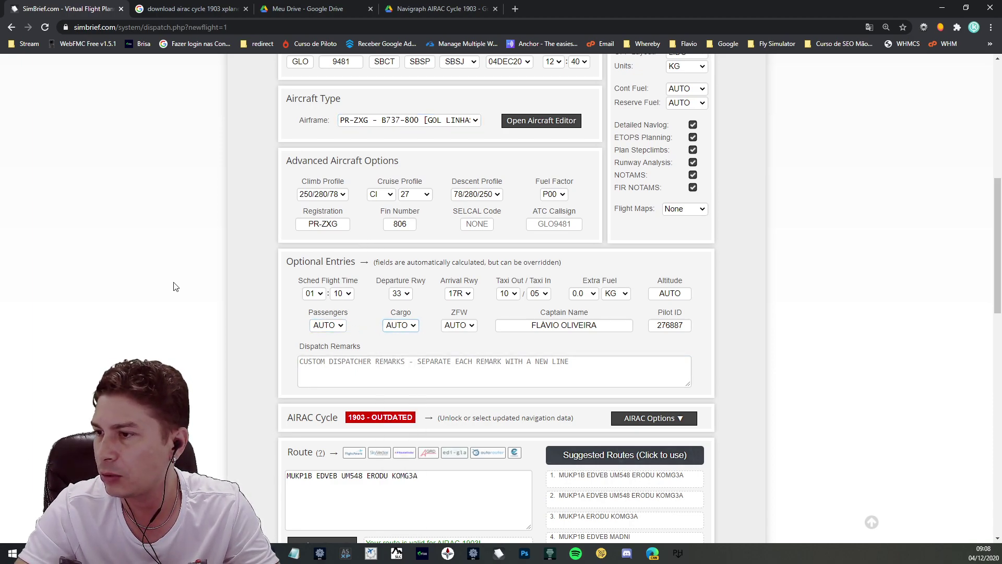
Generate the operational flight plan and confirm overwriting any previously generated one.
scroll(245, 327, up, 2)
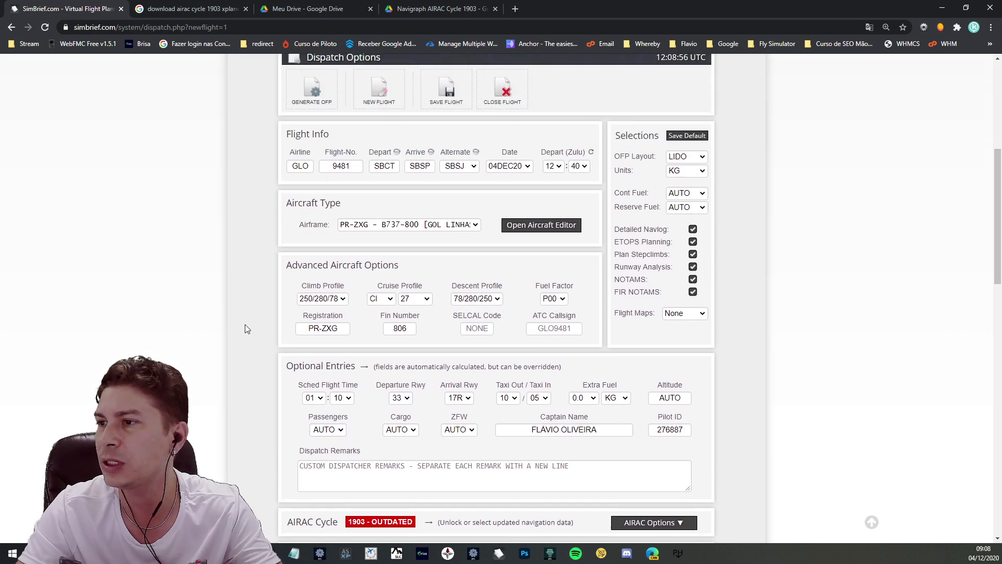
click(312, 89)
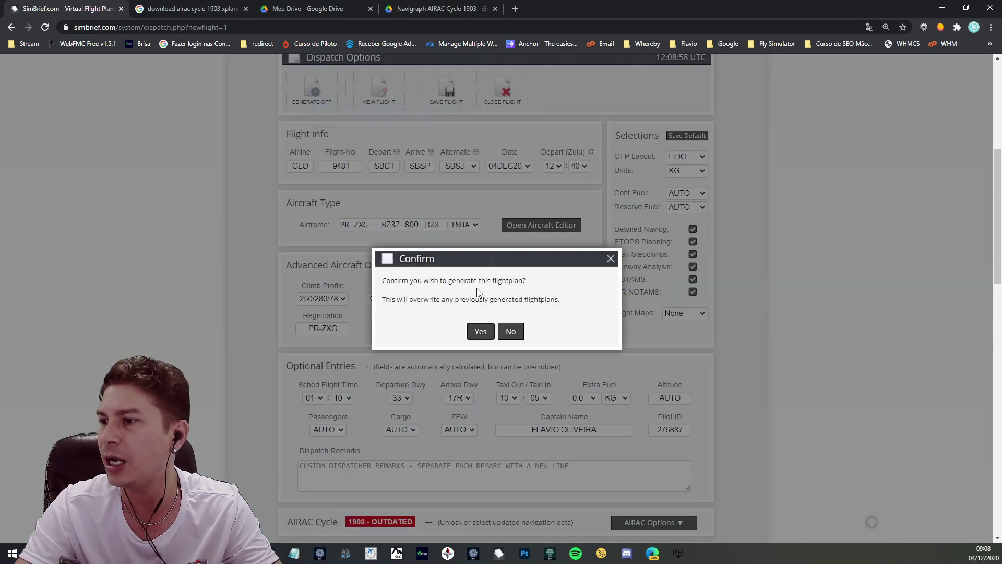
click(481, 332)
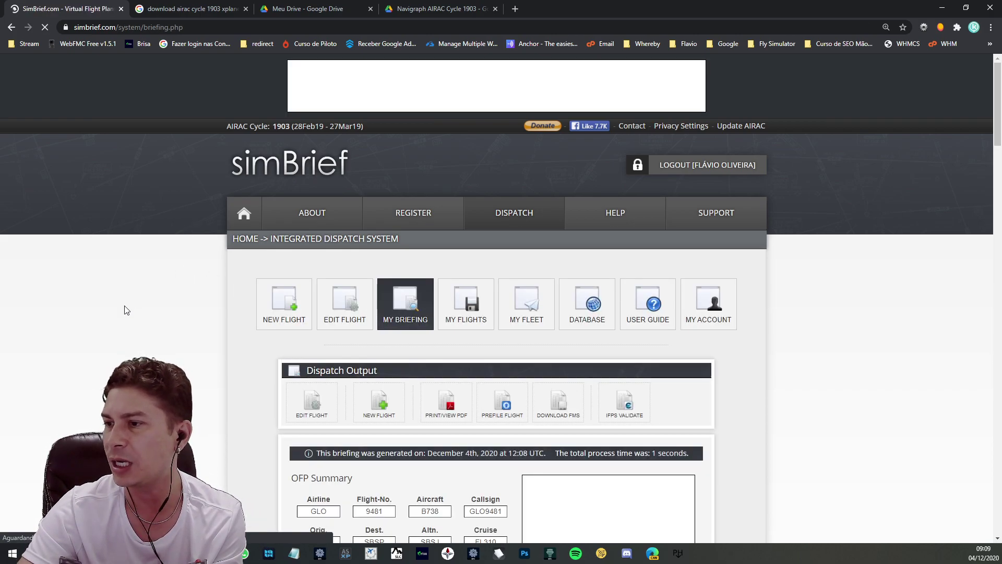
Examine the generated briefing's routing text, AIRAC cycle and route map between SBCT and SBSP.
scroll(133, 313, down, 4)
scroll(196, 373, down, 5)
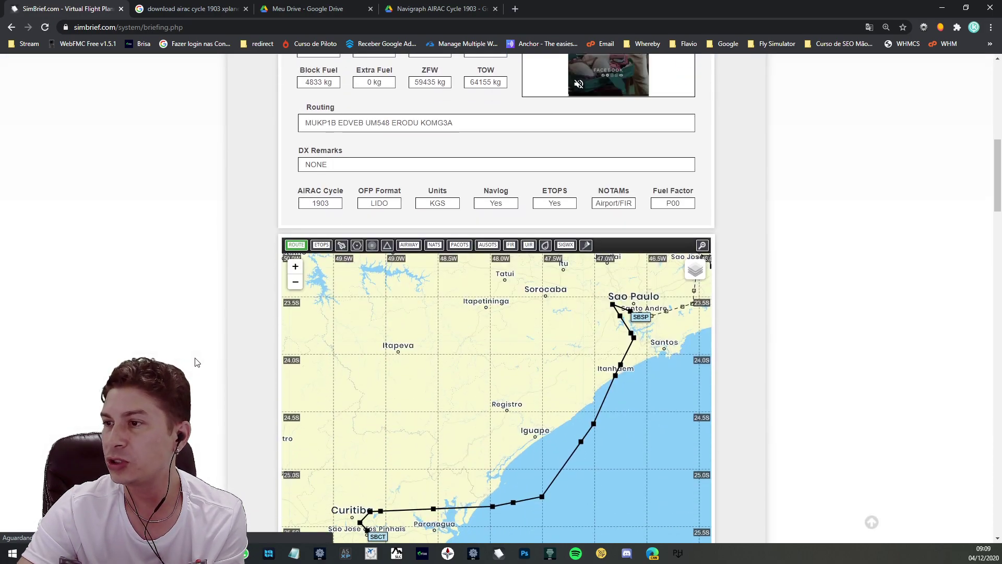
drag(305, 123, 475, 128)
click(459, 129)
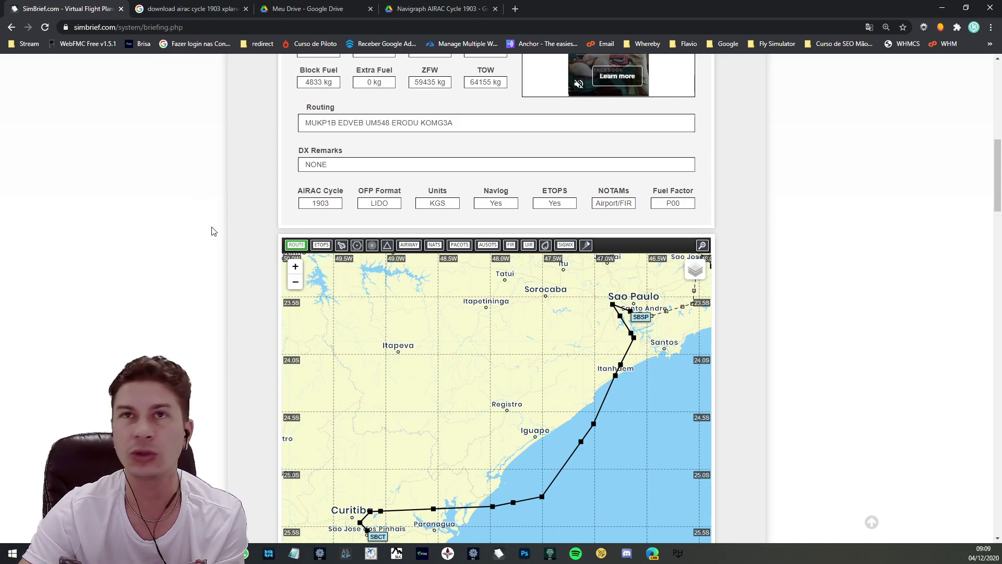
drag(307, 128, 485, 126)
click(488, 126)
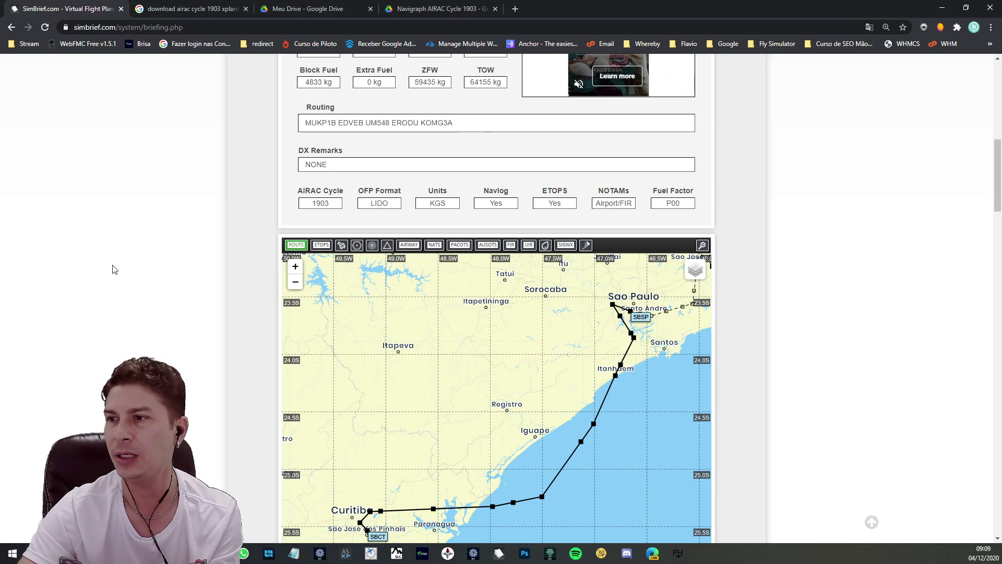